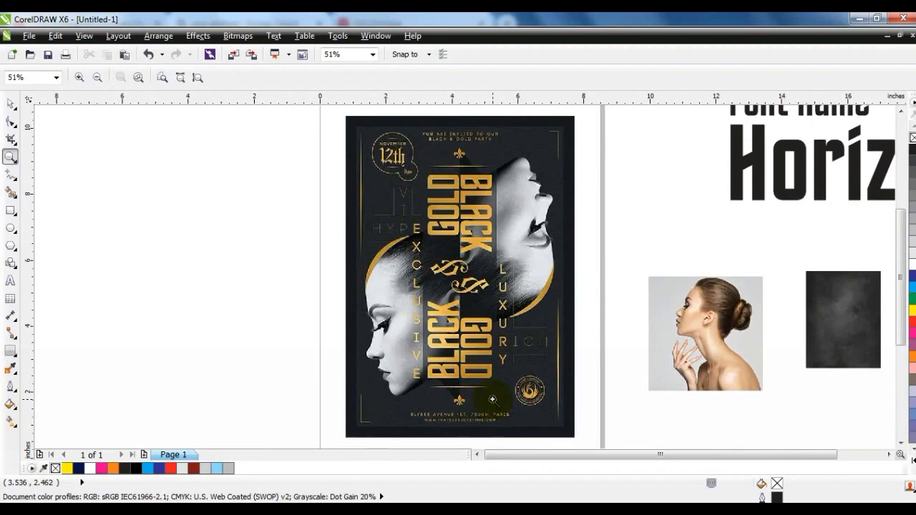
- Draw a portrait rectangle about 6.86 by 9.62 inches beside the reference flyer and fill it black
left_click(10, 104)
left_click(476, 454)
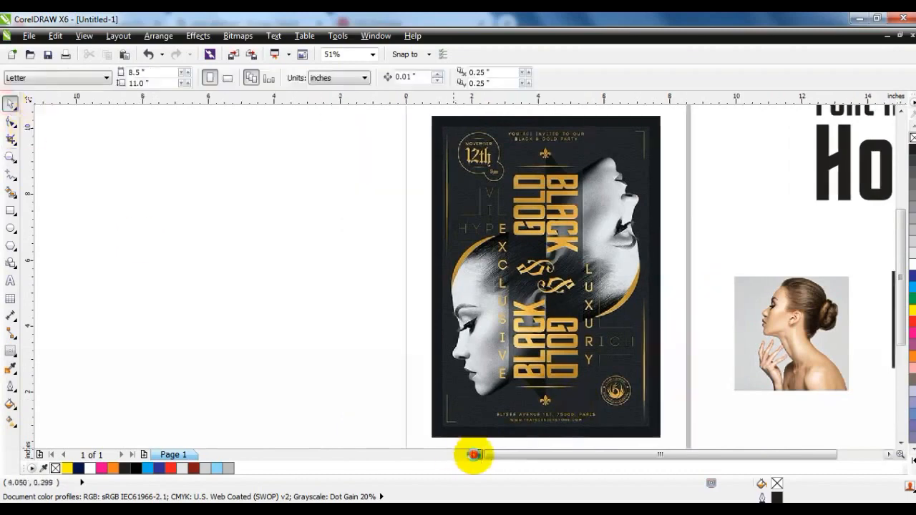
left_click(10, 157)
key("F4")
left_click_drag(194, 176, 556, 351)
left_click(10, 210)
mouse_move(522, 146)
left_mouse_down()
mouse_move(309, 364)
mouse_move(307, 410)
mouse_move(321, 428)
left_mouse_up()
left_click(10, 104)
left_click(136, 468)
left_click(172, 234)
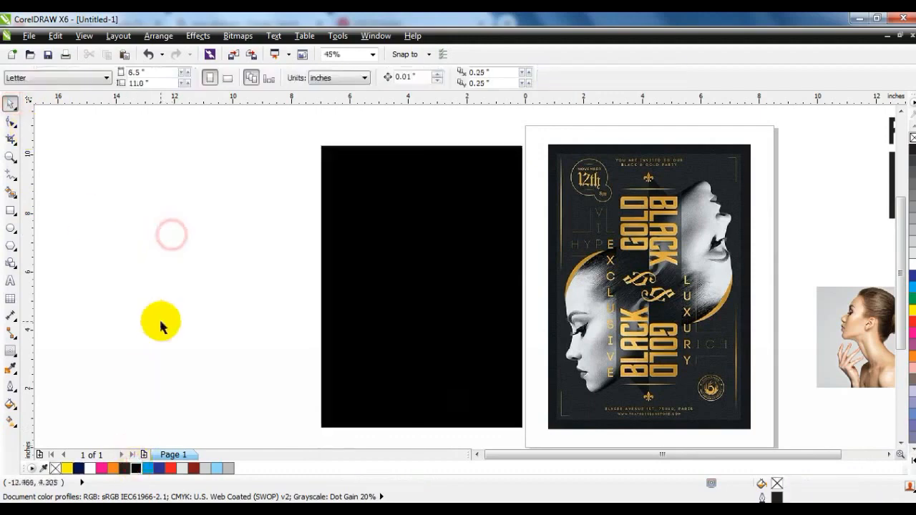
- Move the dark texture bitmap onto the black rectangle and bring it to the front
left_click(887, 454)
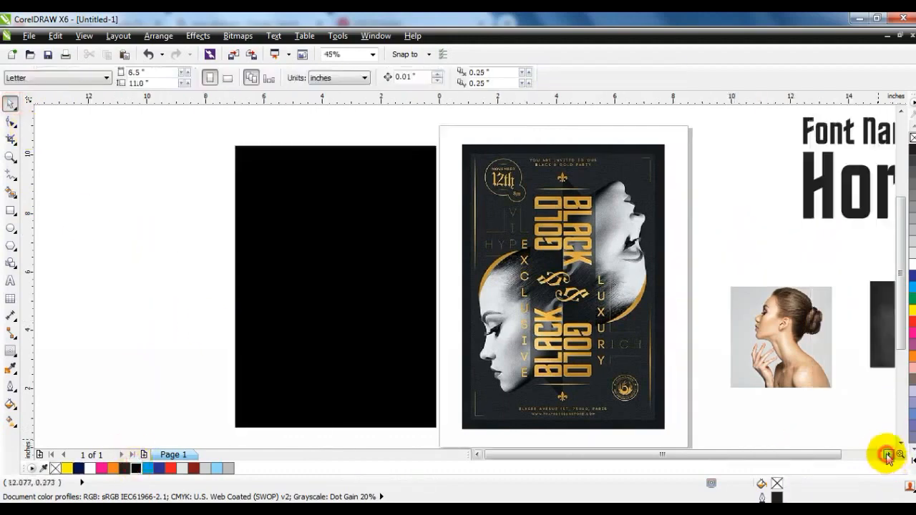
left_click(887, 455)
left_click_drag(802, 293, 174, 163)
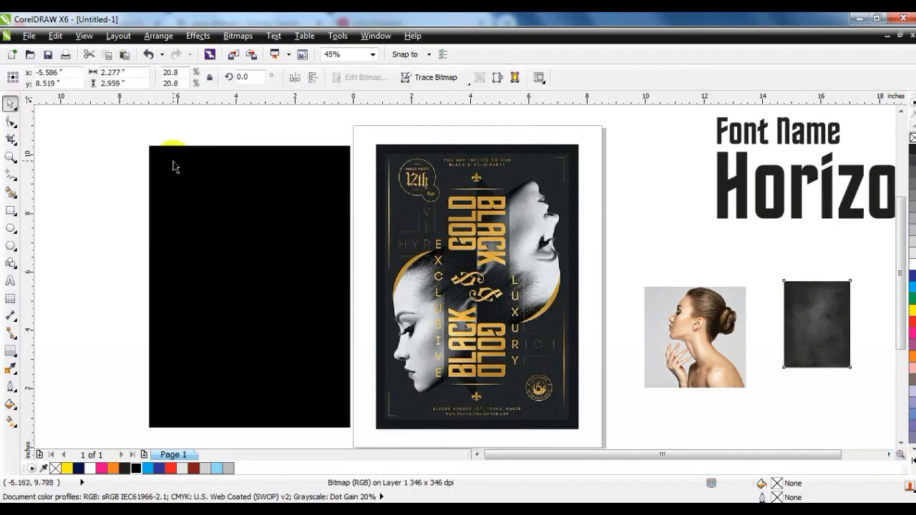
key("shift+Page_Up")
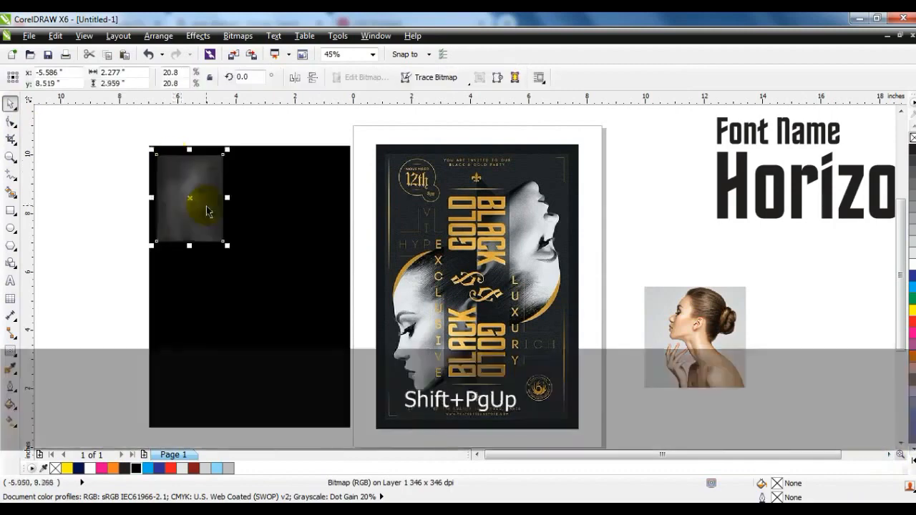
- Enlarge the texture bitmap to about 6.36 by 8.98 inches and centre it on the black rectangle, leaving a narrow black border
left_click_drag(228, 244, 338, 385)
key("ctrl+z")
left_click(206, 219)
left_click_drag(227, 245, 348, 404)
left_click_drag(249, 400, 265, 425)
left_click(269, 423, "shift")
key("c")
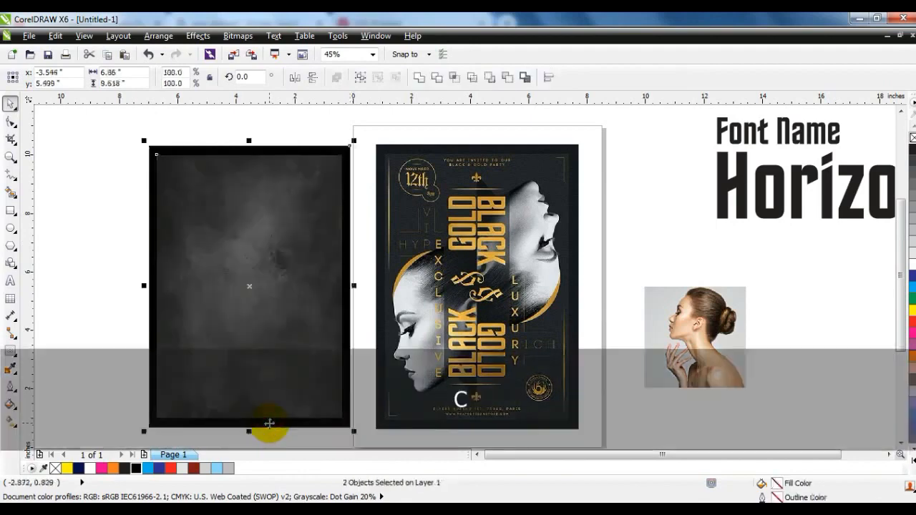
- Darken the texture bitmap with a gamma adjustment of 0.70
left_click(256, 356)
left_click(197, 36)
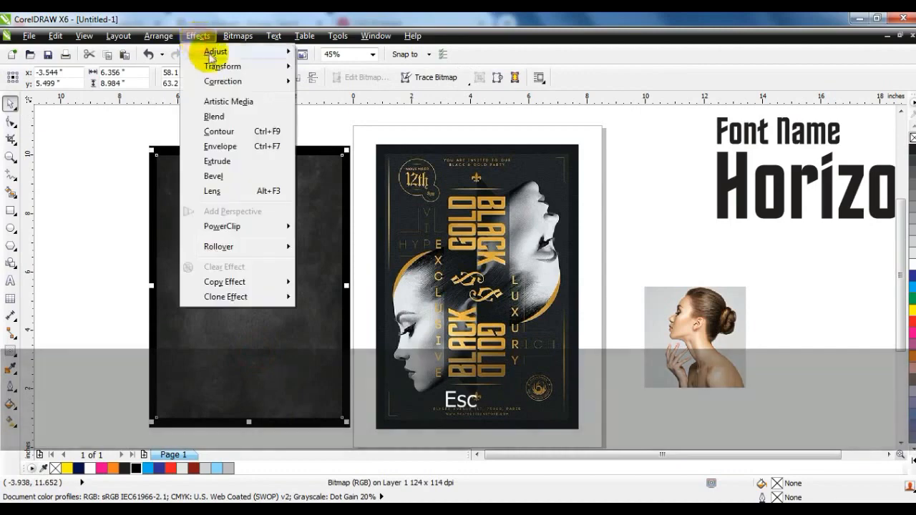
mouse_move(214, 51)
left_click(333, 148)
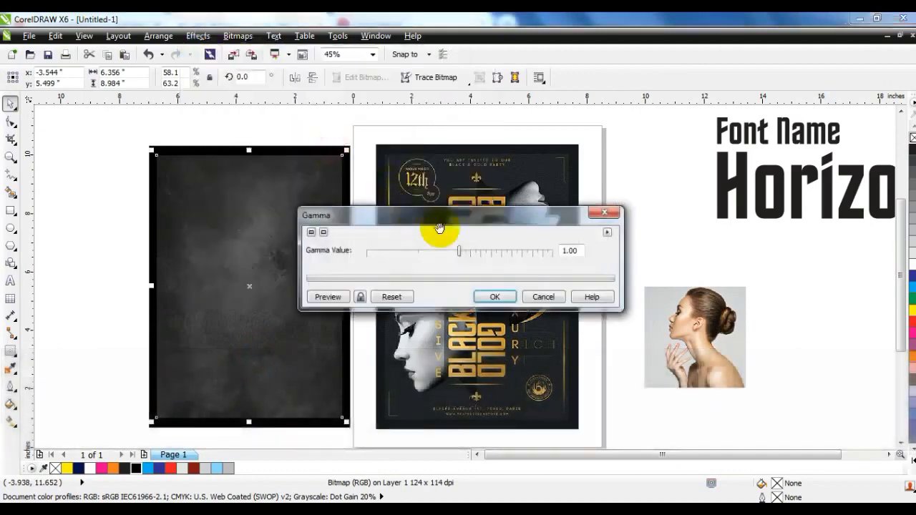
left_click_drag(445, 255, 428, 253)
left_click(360, 296)
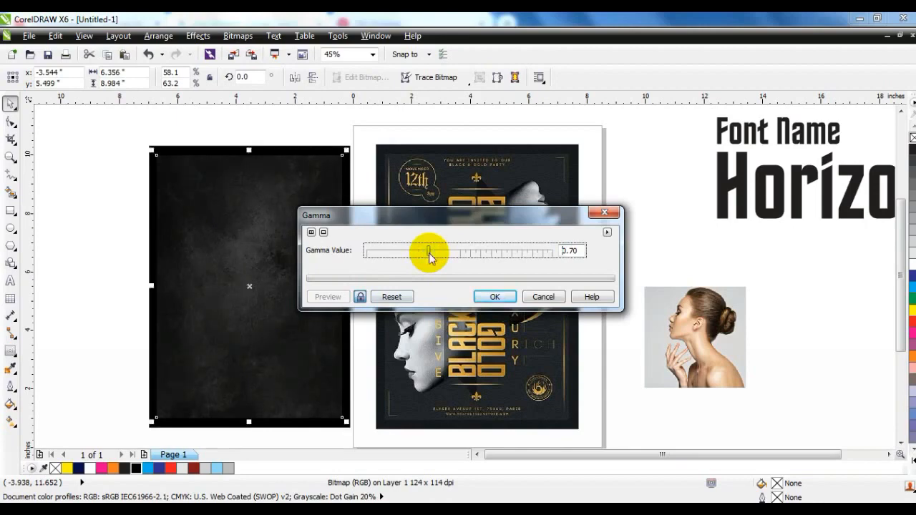
left_click(483, 295)
left_click(111, 259)
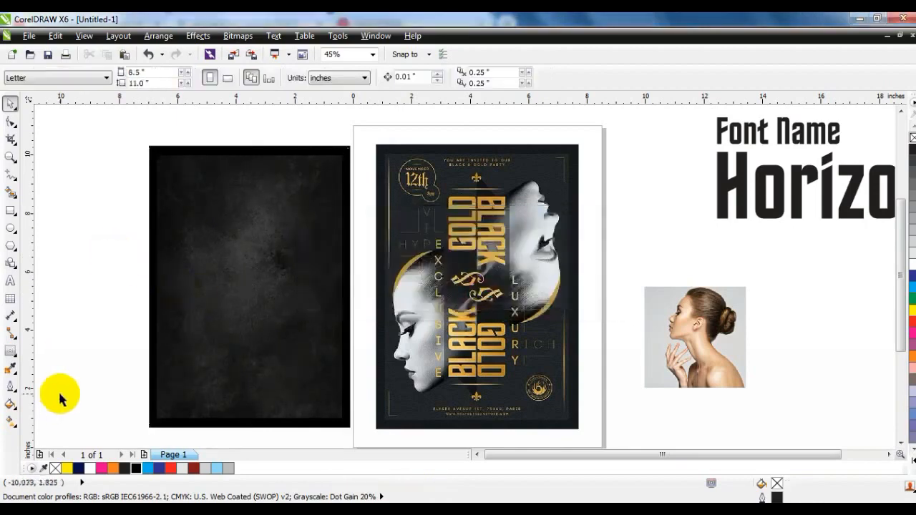
- Place the photo of the woman in profile on the middle of the dark background and bring it to the front
left_click_drag(701, 323, 249, 281)
key("shift+Page_Up")
left_click(11, 157)
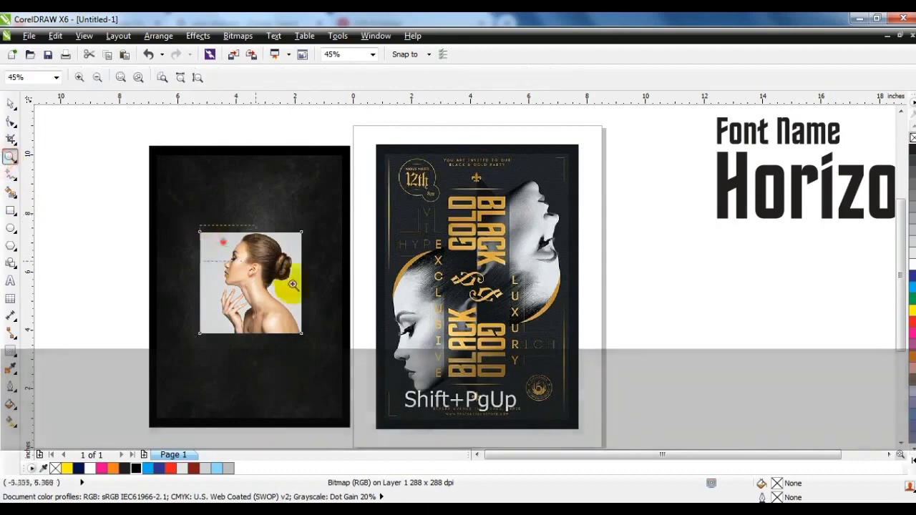
left_click(242, 271)
left_click(11, 104)
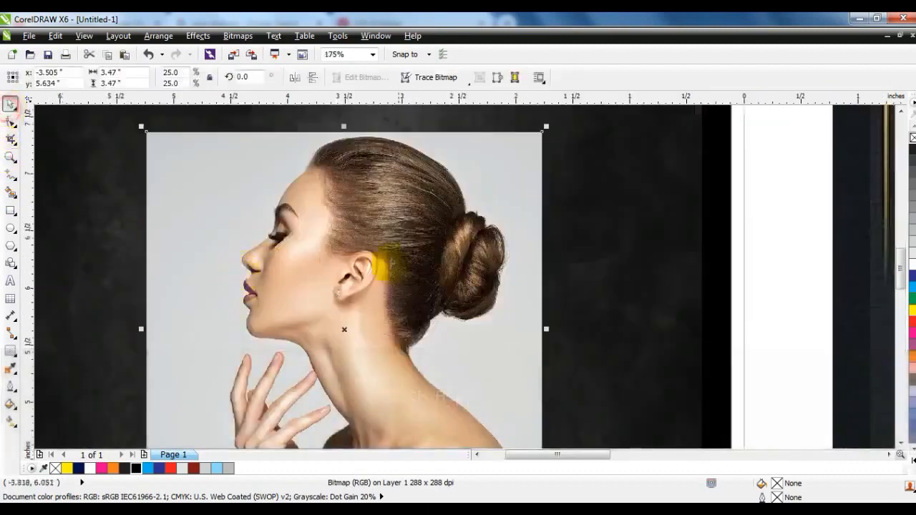
- Convert the woman's photo to an 8-bit grayscale bitmap at 300 dpi with a transparent background
left_click(204, 37)
mouse_move(236, 37)
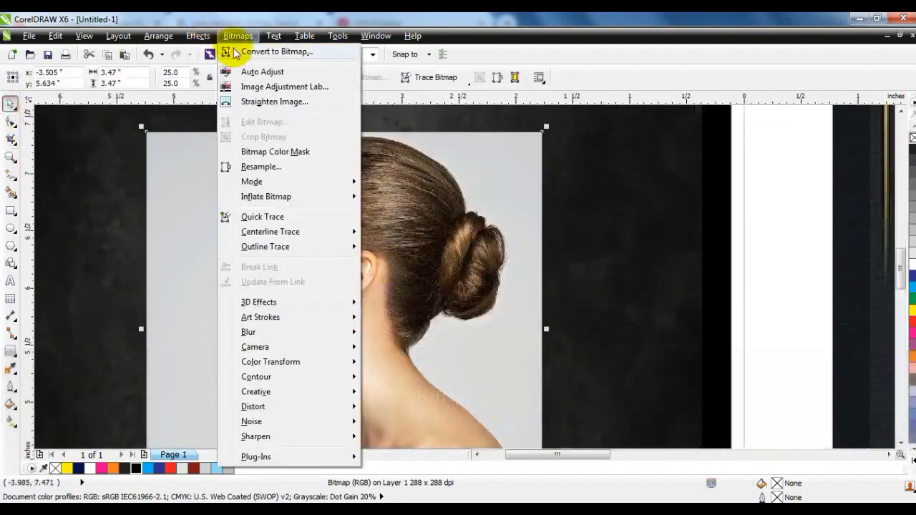
left_click(238, 53)
left_click(719, 209)
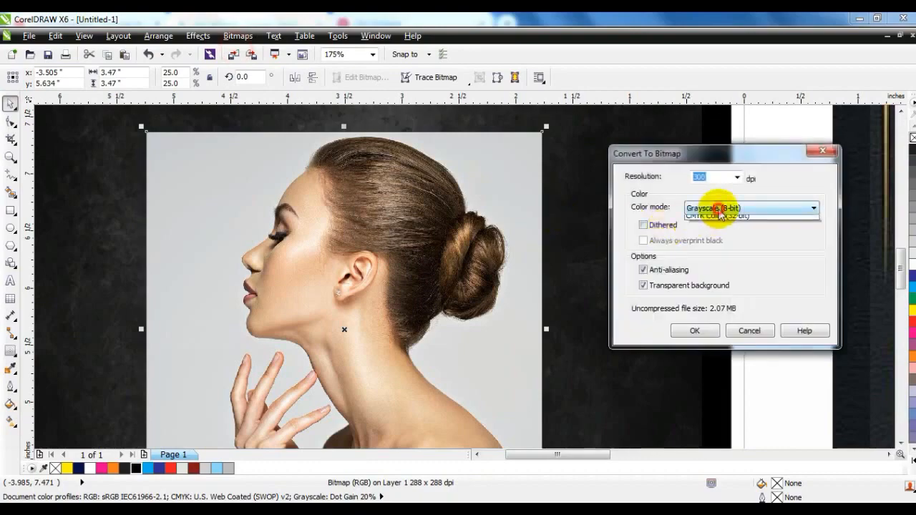
left_click(694, 330)
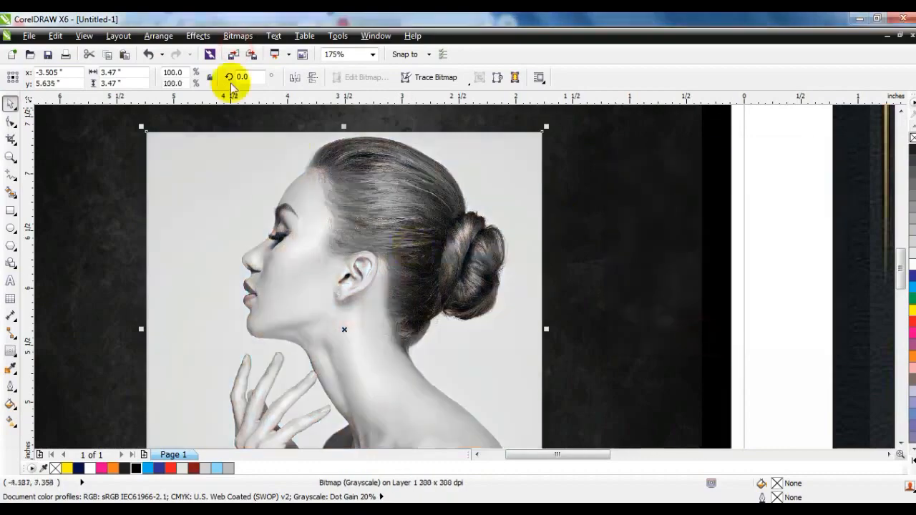
- Adjust the grayscale photo to brightness -18, contrast 20 and intensity 11
left_click(198, 36)
mouse_move(214, 51)
left_click(388, 119)
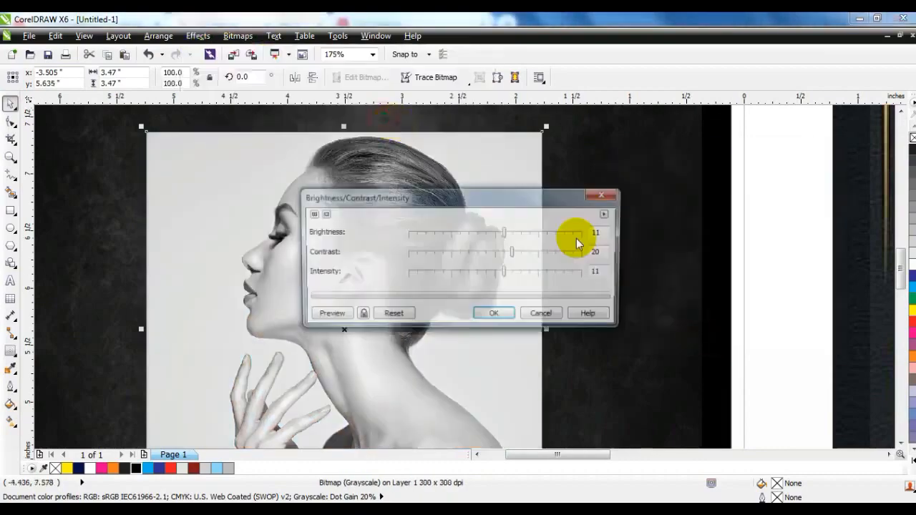
left_click_drag(511, 199, 723, 191)
left_click(687, 220)
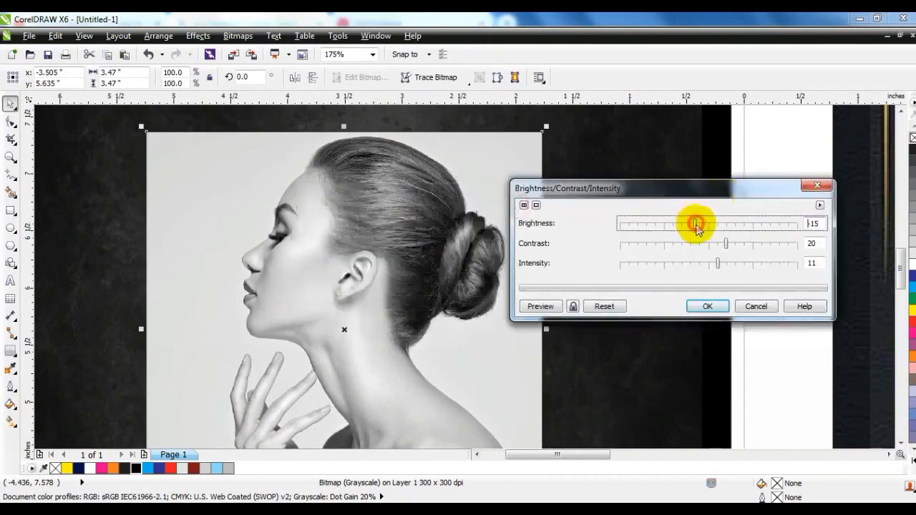
left_click(576, 307)
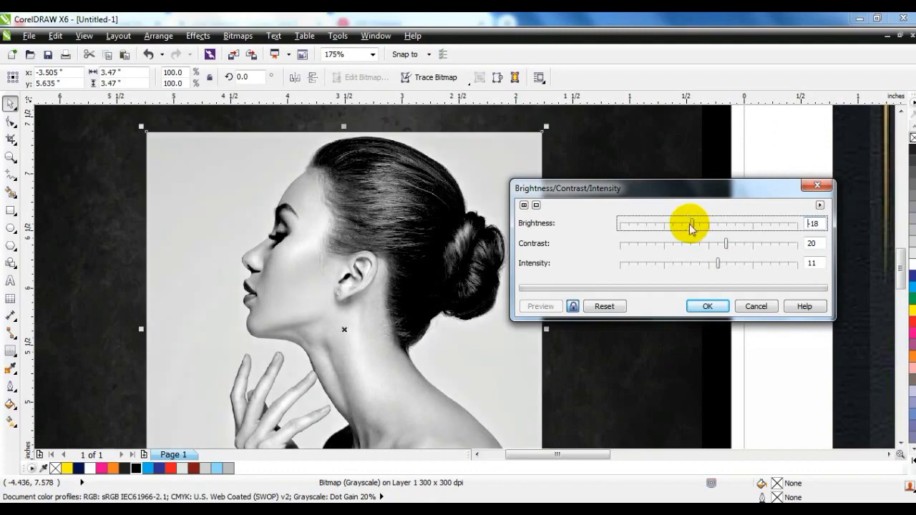
left_click(704, 306)
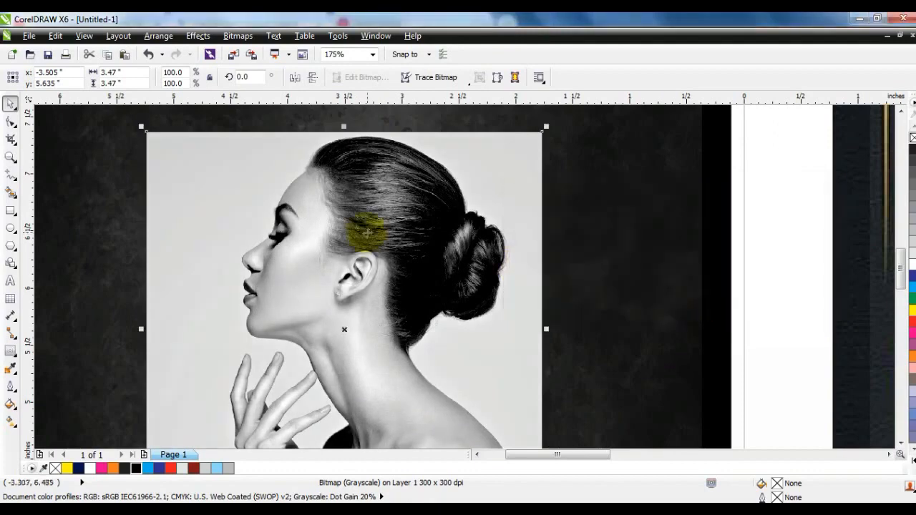
- Draw a horizontal Pen tool segment about 1.15 inches long from the forehead hairline across the hair to the back of the head
left_click(10, 157)
left_click_drag(210, 131, 549, 384)
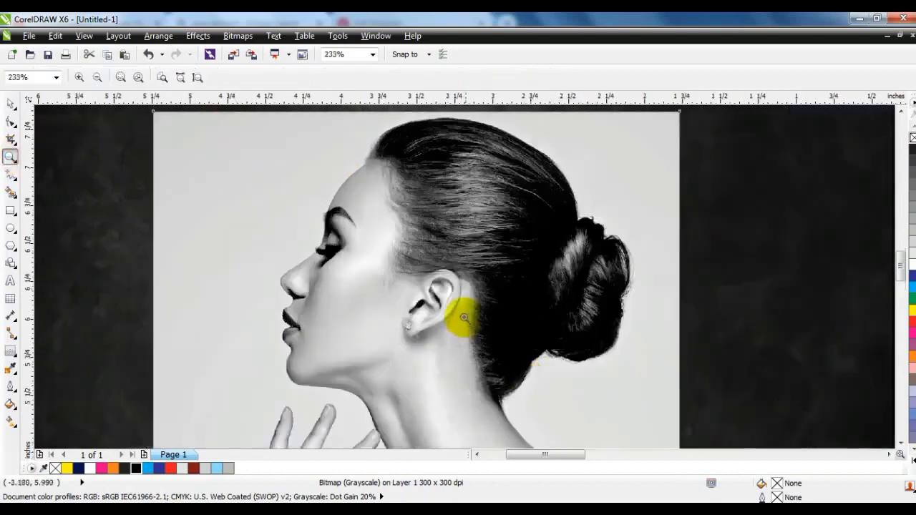
left_click(15, 195)
left_click(16, 196)
left_click(15, 180)
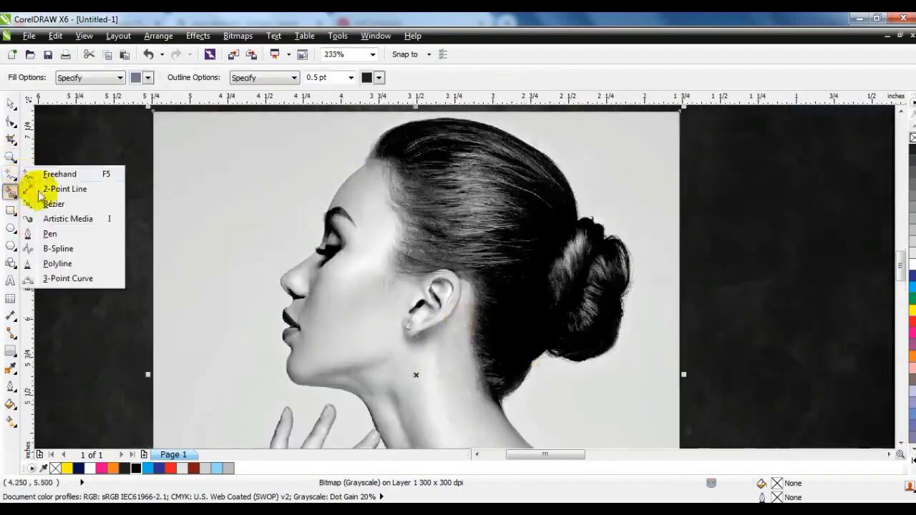
left_click(50, 233)
left_click(368, 162)
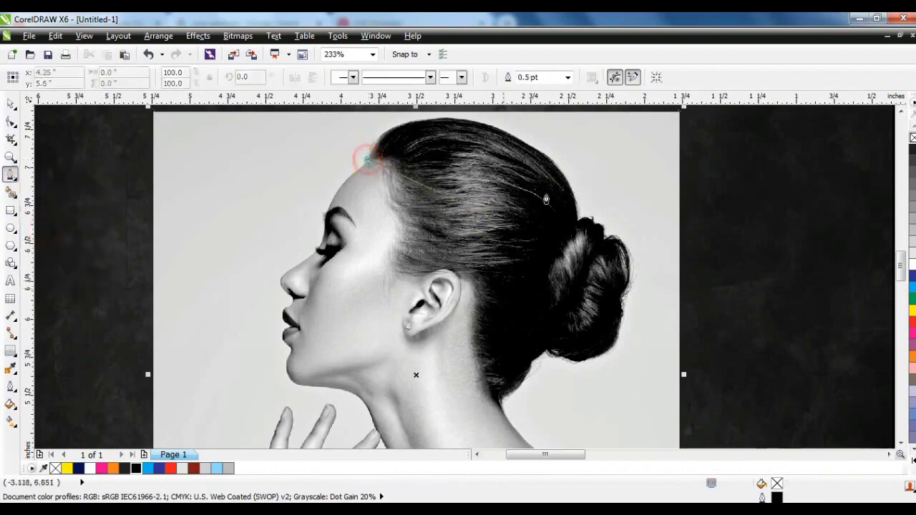
left_click(542, 162)
key("space")
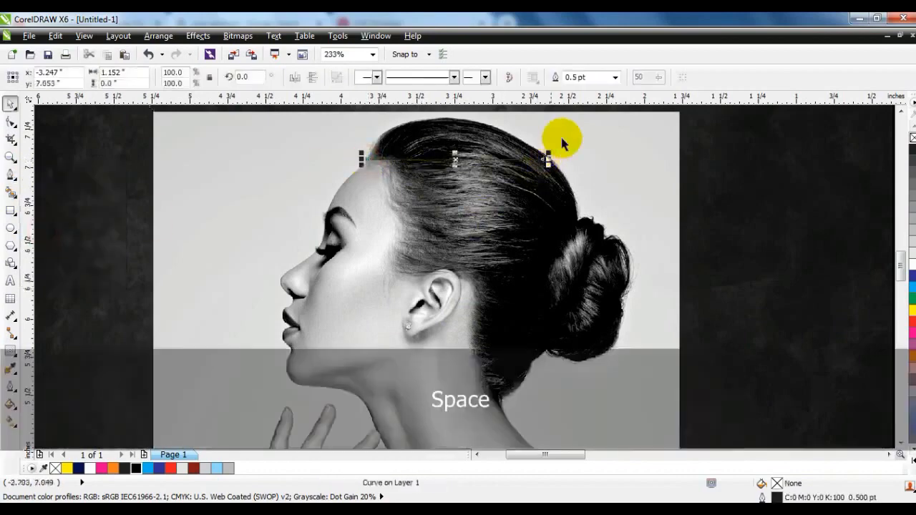
- Give the line across the hair a red outline 1.5 pt wide
left_click(618, 82)
left_click(615, 78)
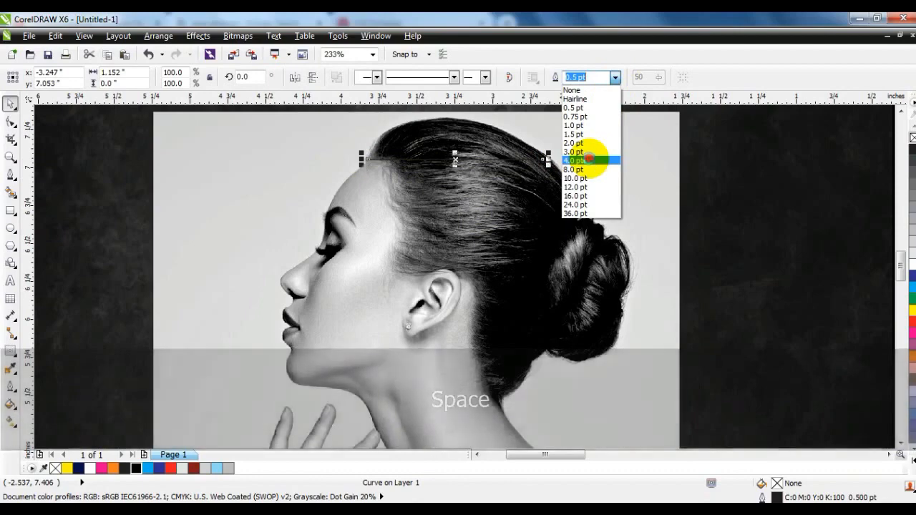
left_click(586, 155)
left_click(912, 320)
left_click(615, 77)
left_click(591, 134)
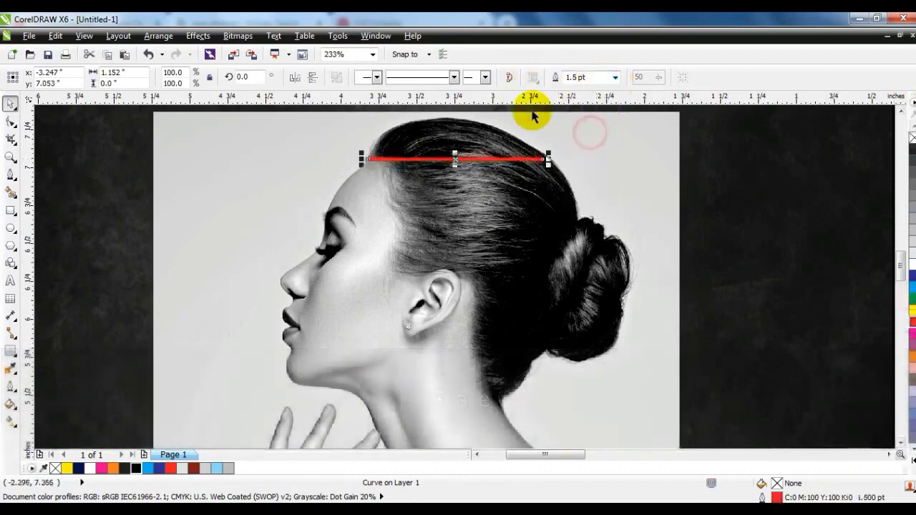
- Continue the red path with straight segments around the hair bun, down the nape and across the neck
key("space")
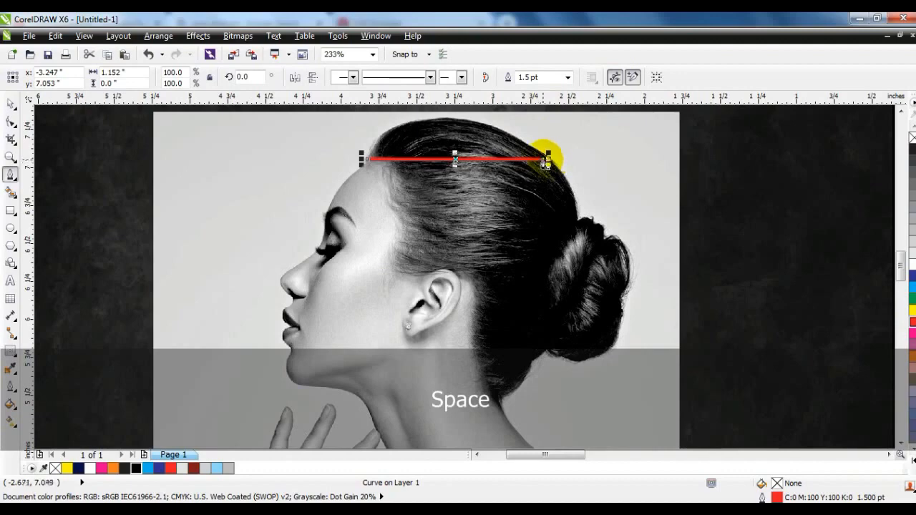
mouse_move(579, 220)
left_mouse_down()
mouse_move(605, 242)
mouse_move(618, 295)
left_mouse_up()
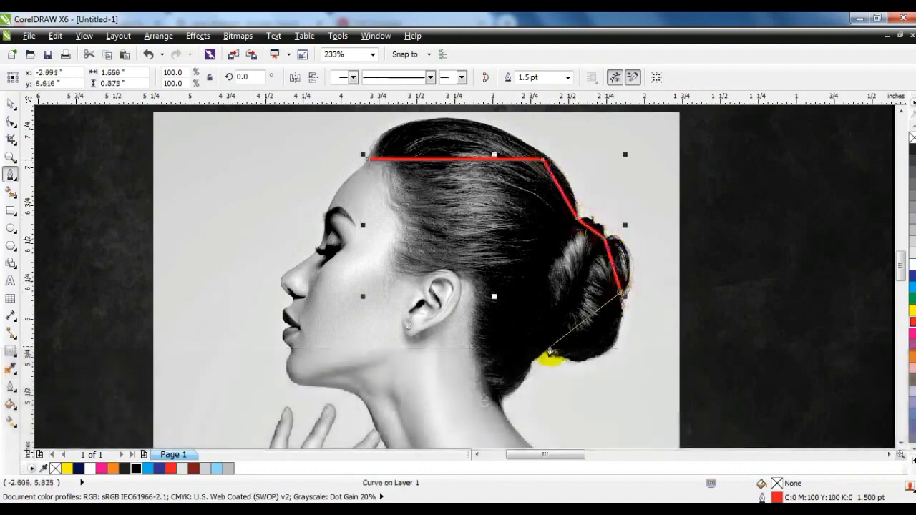
left_click(533, 357)
left_click(498, 400)
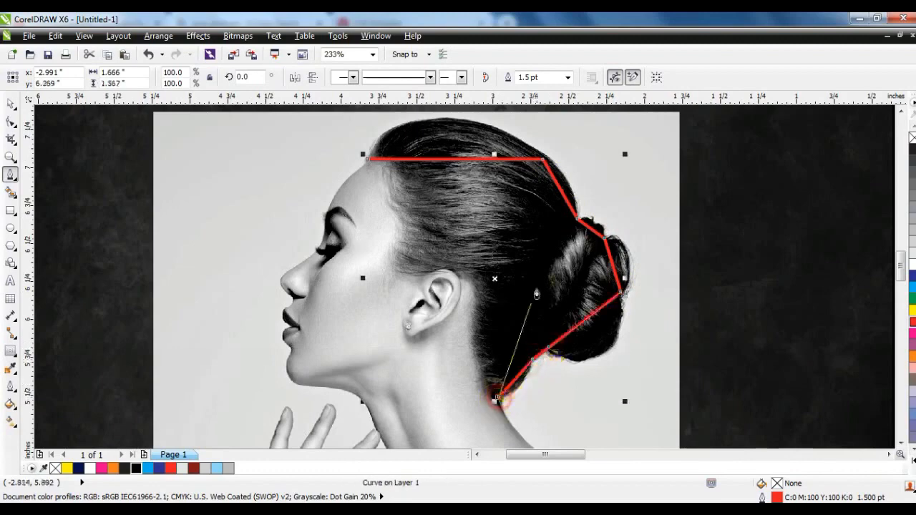
left_click(522, 438)
left_click(381, 438)
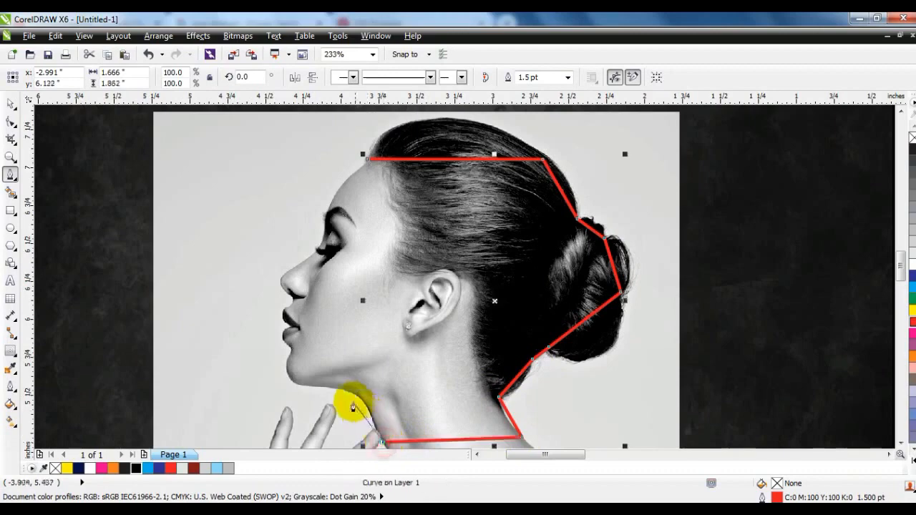
- Trace the throat, chin, lips, nose and forehead with straight segments and close the path at its starting point
left_click(341, 391)
left_click(286, 360)
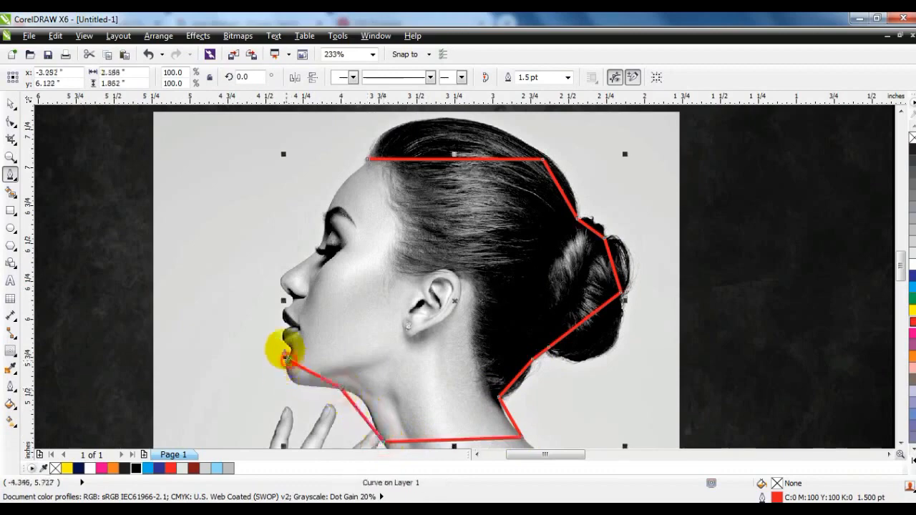
left_click(286, 338)
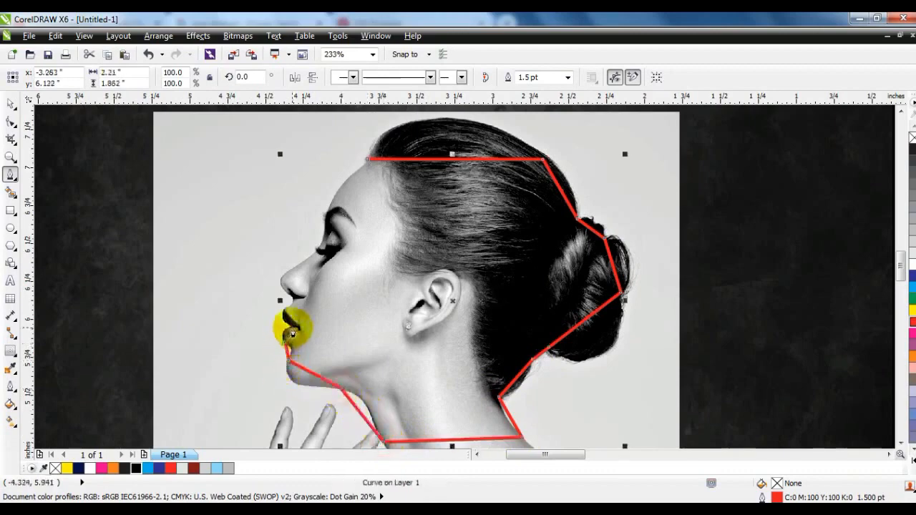
left_click(289, 320)
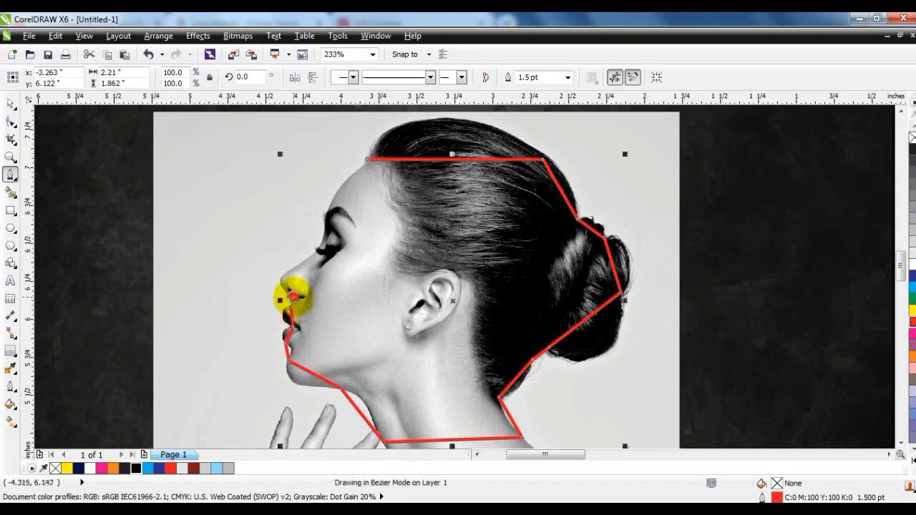
left_click(289, 280)
left_click(290, 272)
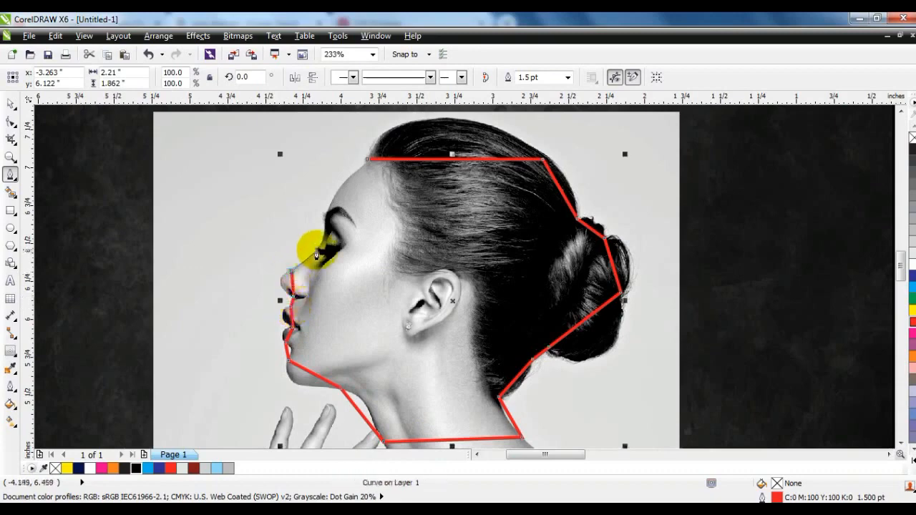
left_click(329, 203)
left_click(368, 161)
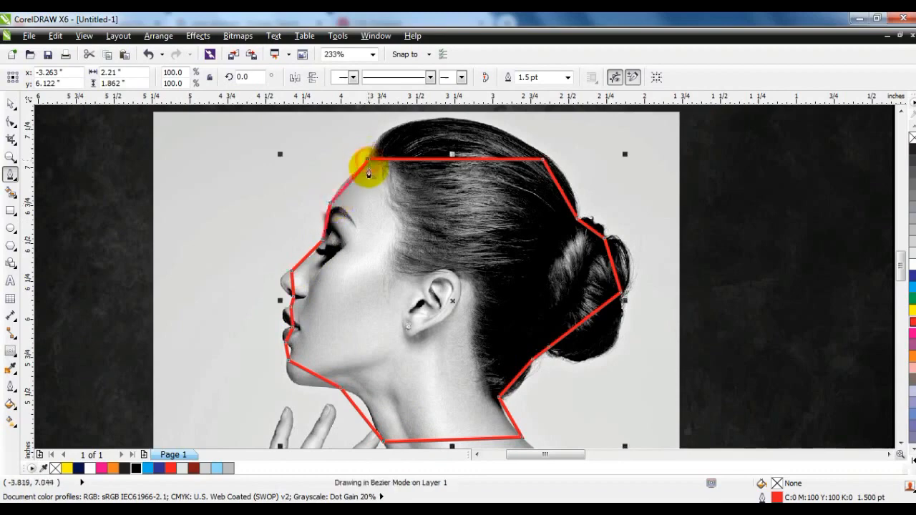
- Bend the straight path segments at the tip and bridge of the nose into curves that follow the profile
left_click(11, 124)
key("F3")
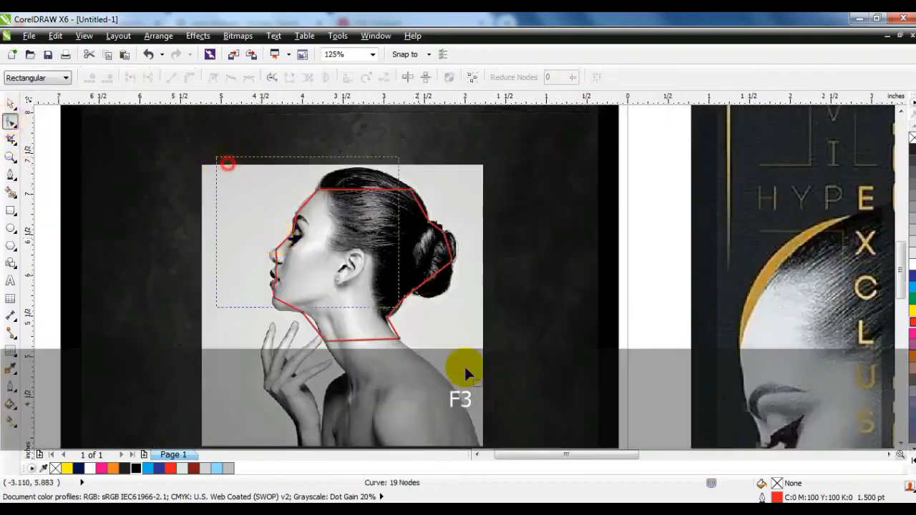
key("shift+F2")
left_click(11, 158)
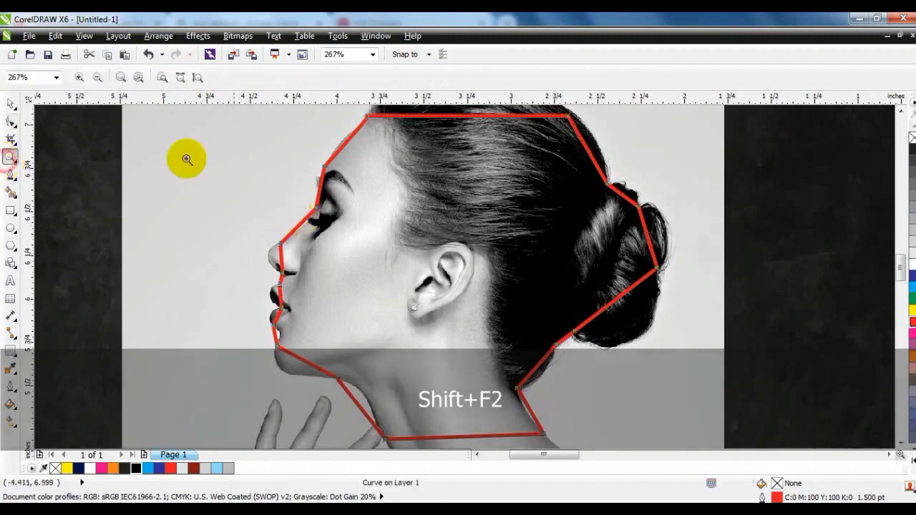
left_click(231, 176)
left_click(11, 124)
mouse_move(303, 251)
left_mouse_down()
mouse_move(282, 252)
mouse_move(291, 269)
mouse_move(301, 262)
mouse_move(284, 267)
mouse_move(302, 258)
left_mouse_up()
left_click_drag(326, 218, 365, 192)
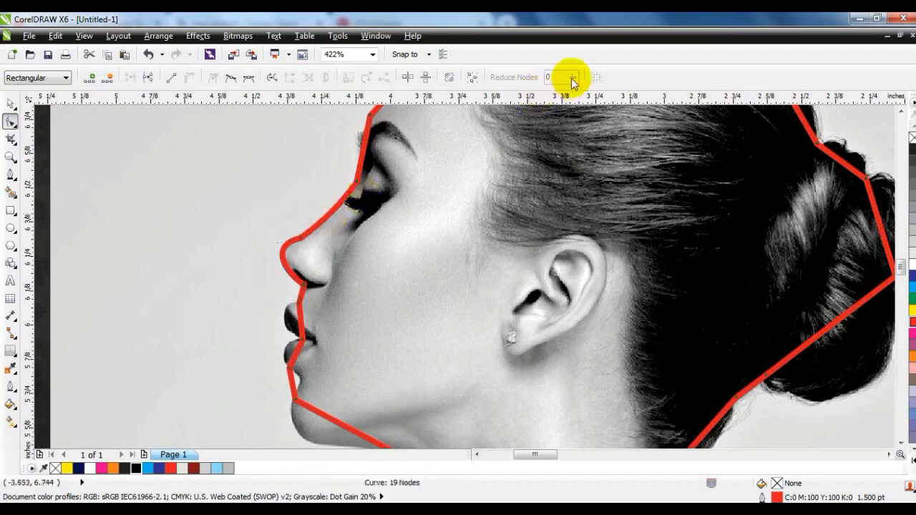
- Set the red path's outline width to 0.75 pt
left_click(7, 107)
left_click(615, 77)
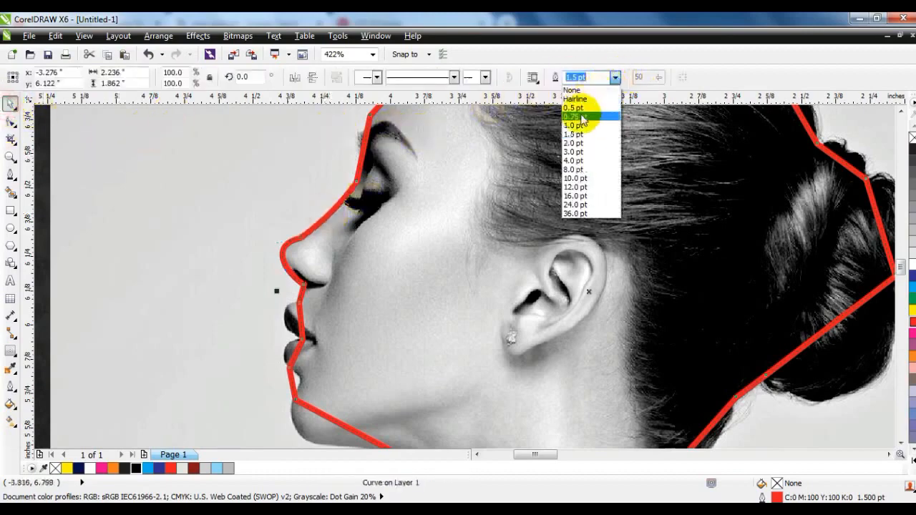
left_click(582, 116)
- Refine the curves along the nose and bend the segments around the lips down to the top of the chin
left_click(10, 122)
left_click(300, 236)
left_click_drag(289, 237, 284, 241)
left_click_drag(334, 213, 336, 215)
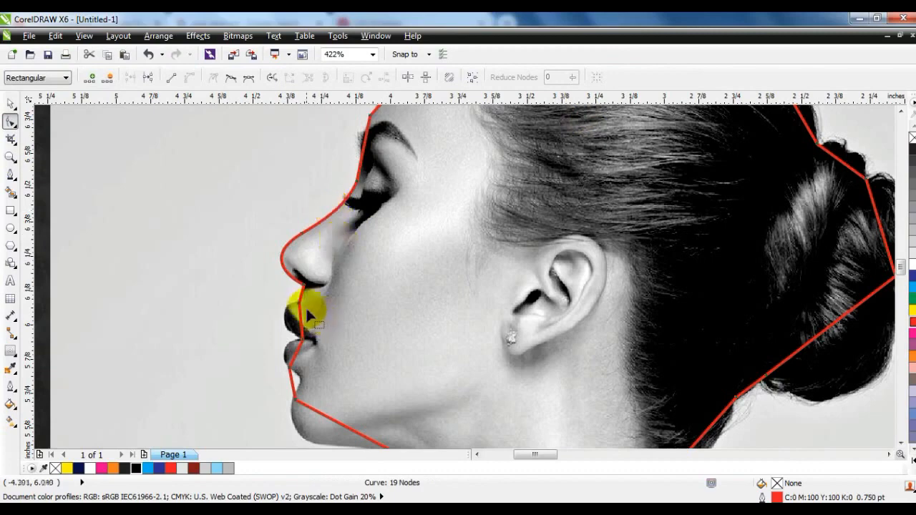
mouse_move(301, 325)
left_mouse_down()
mouse_move(289, 317)
mouse_move(301, 333)
mouse_move(290, 354)
mouse_move(293, 331)
left_mouse_up()
left_click_drag(295, 387, 301, 386)
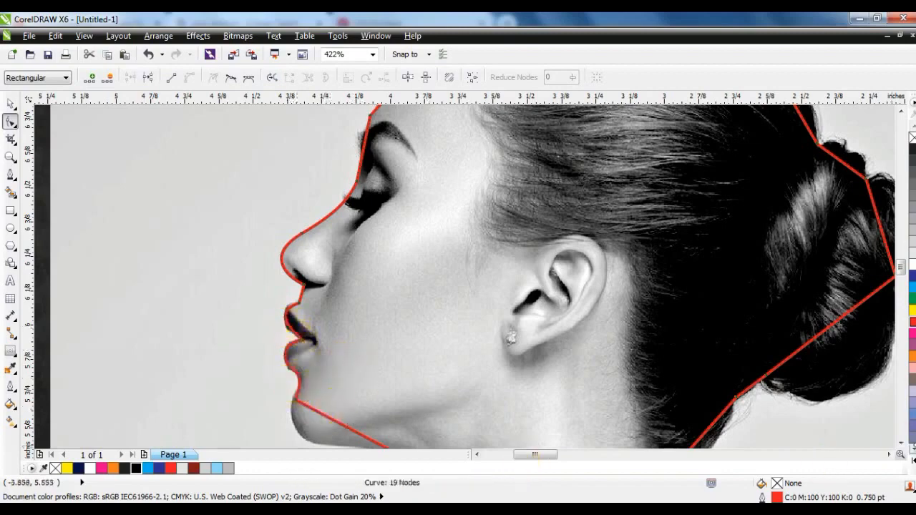
- Curve the path segments along the chin, jawline and throat so they follow the edge of the skin
left_click(902, 444)
left_click(901, 444)
left_click_drag(334, 255, 237, 282)
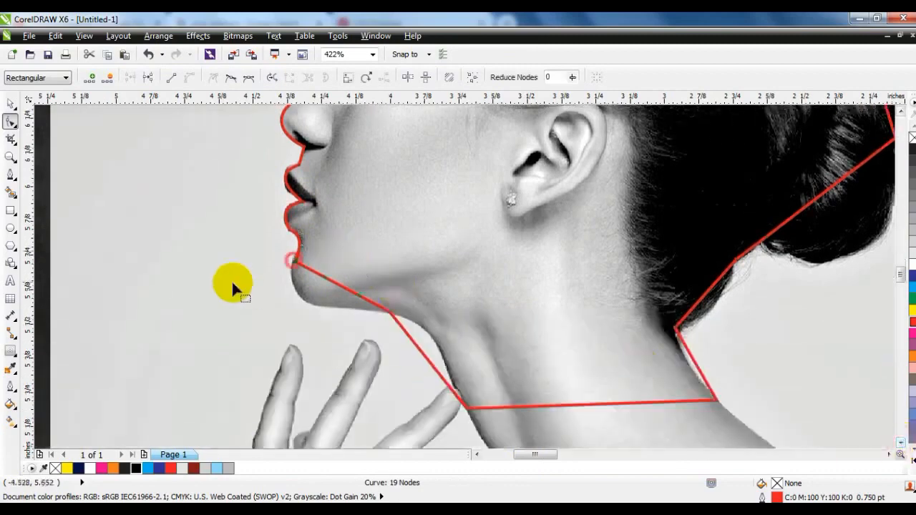
left_click_drag(327, 279, 279, 321)
left_click_drag(415, 352, 430, 335)
mouse_move(445, 381)
left_mouse_down()
mouse_move(454, 364)
mouse_move(439, 363)
left_mouse_up()
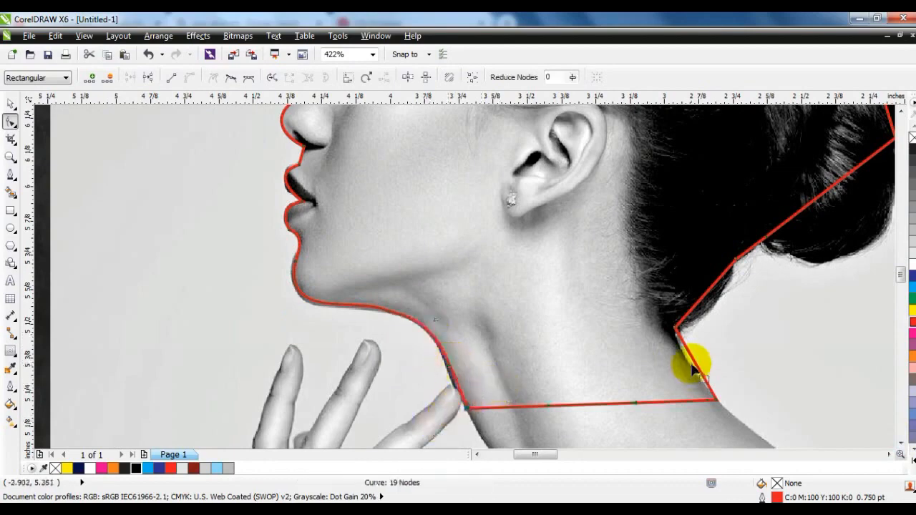
- Curve the segments along the nape, around the hair bun and up the back of the head to match the hair edge
left_click_drag(696, 365, 698, 309)
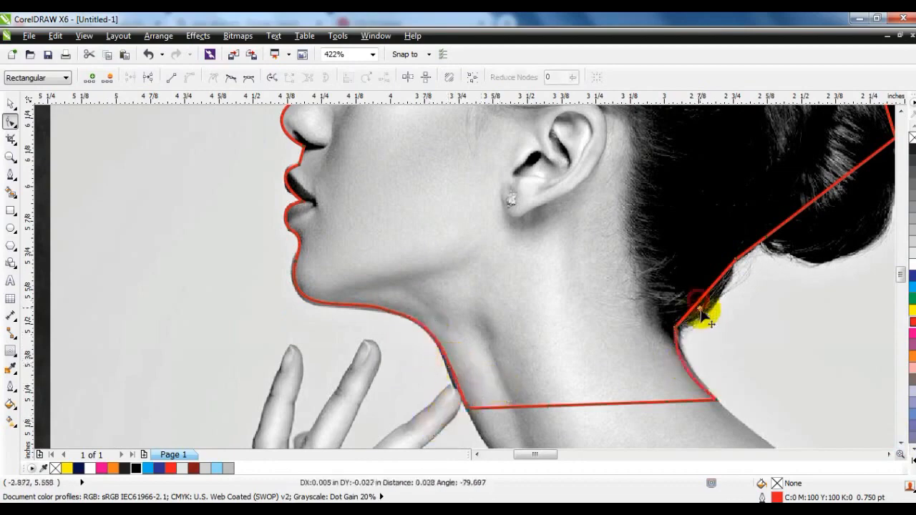
left_click_drag(747, 289, 745, 288)
left_click_drag(802, 212, 843, 251)
key("shift+F2")
left_click_drag(652, 248, 666, 242)
left_click_drag(629, 195, 634, 189)
left_click_drag(591, 159, 602, 139)
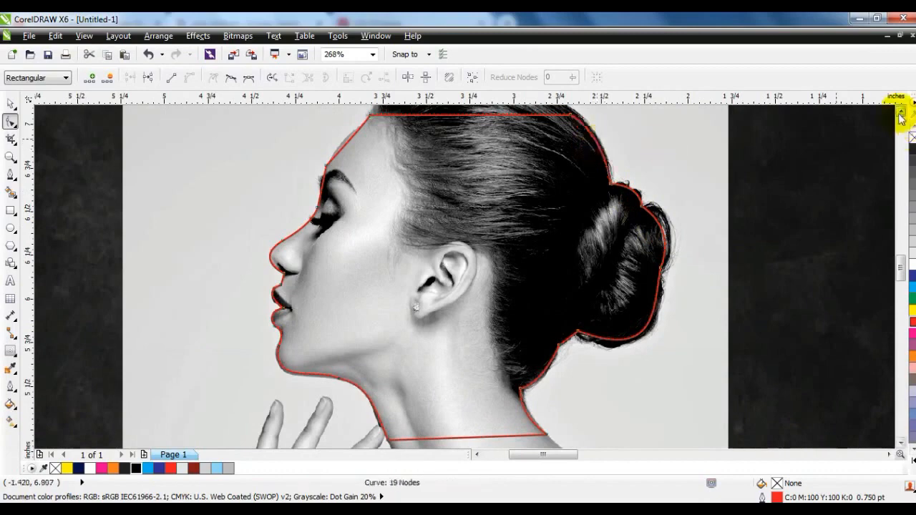
- Curve the straight segment across the hair up to the crown of the head and adjust the forehead segment
left_click(900, 113)
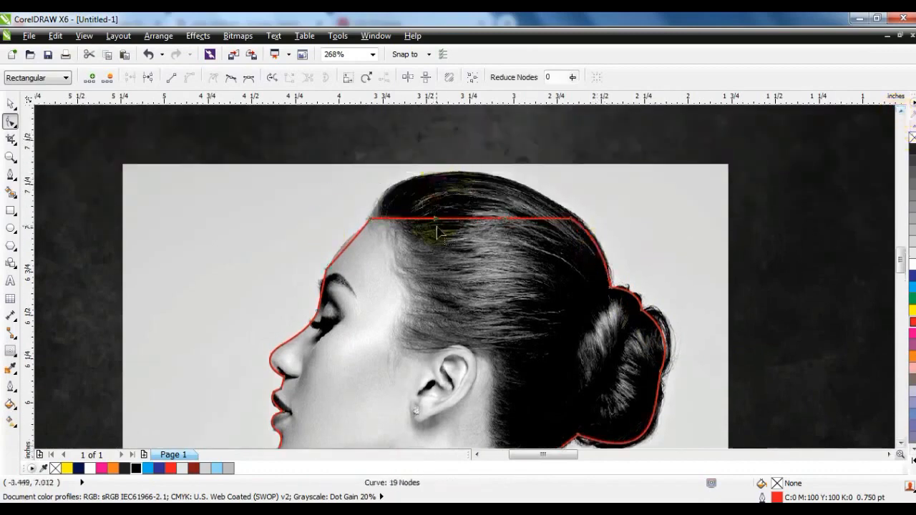
left_click_drag(432, 220, 418, 194)
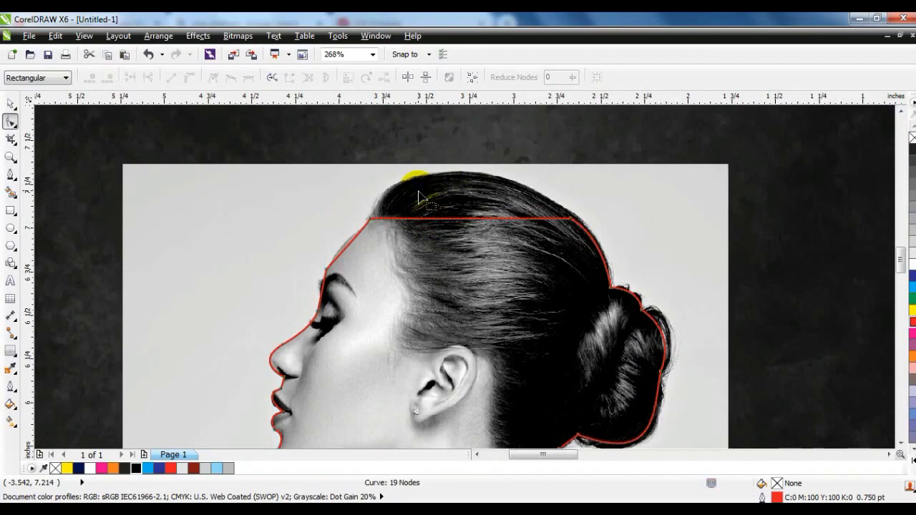
left_click_drag(342, 241, 343, 240)
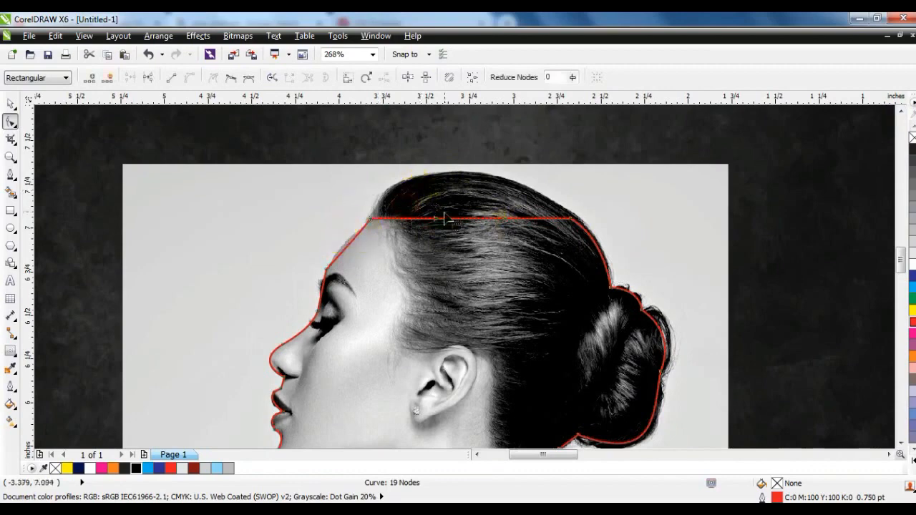
left_click_drag(437, 219, 397, 159)
left_click_drag(505, 218, 464, 173)
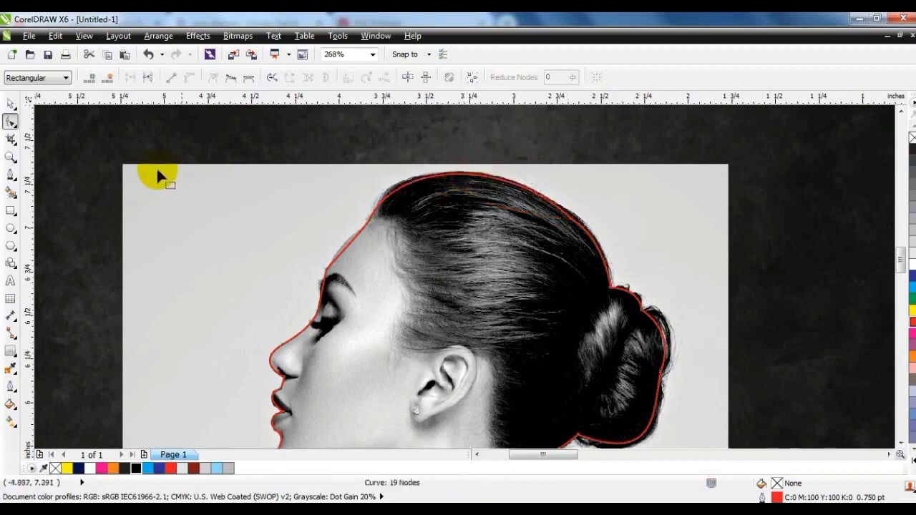
- PowerClip the portrait bitmap inside the traced head path and remove the path's red outline
left_click(8, 104)
left_click(552, 178)
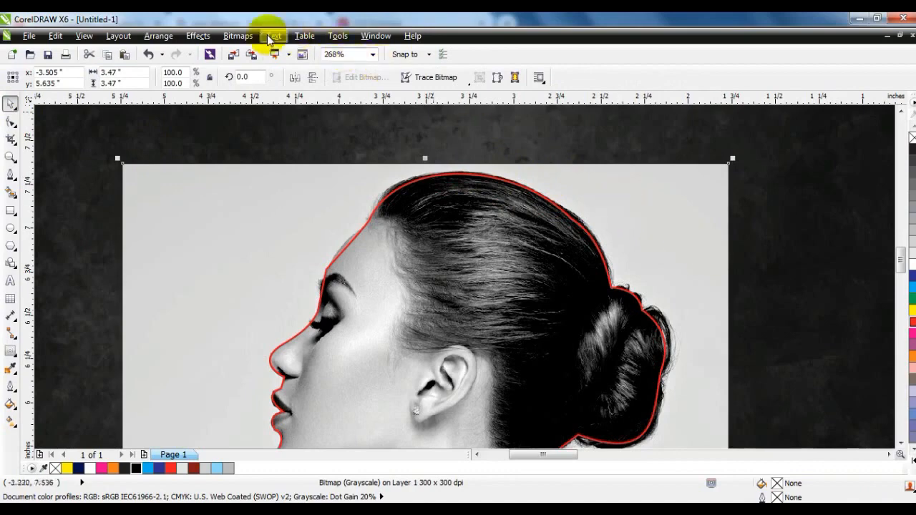
left_click(197, 35)
mouse_move(248, 229)
left_click(308, 226)
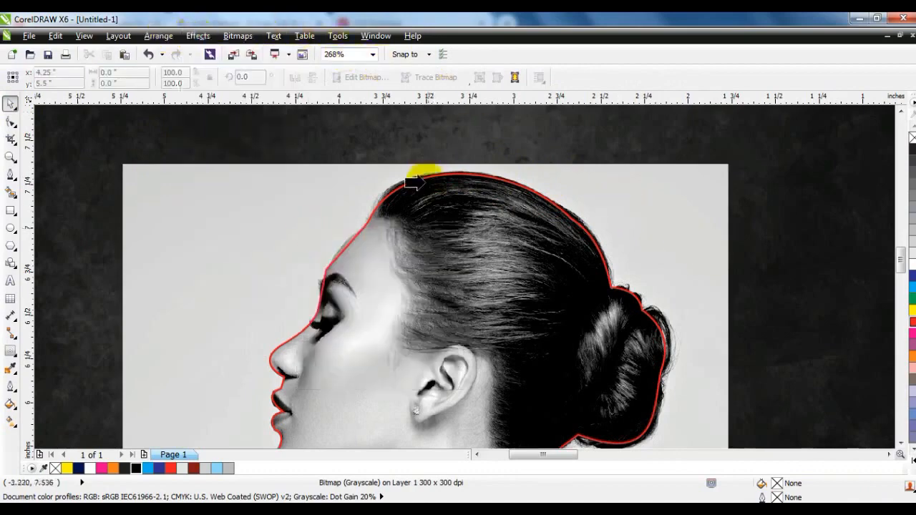
left_click(422, 176)
key("F3")
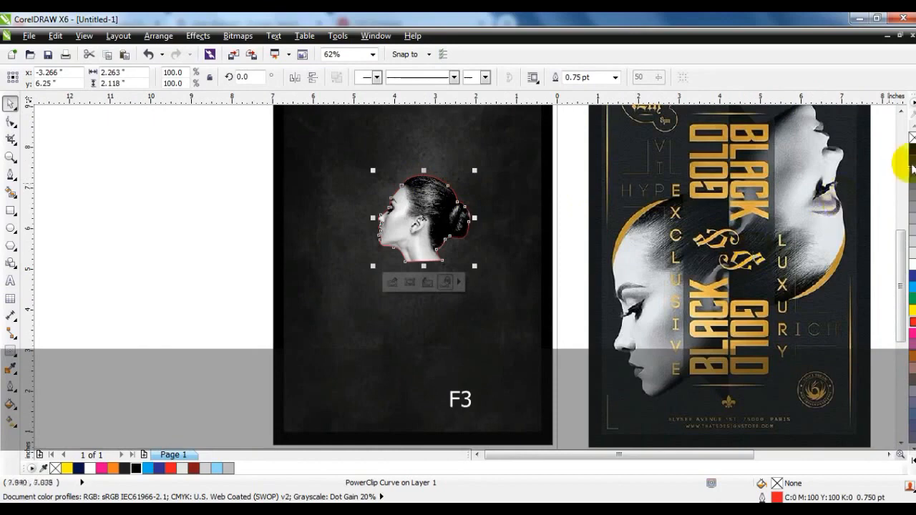
left_click(401, 222)
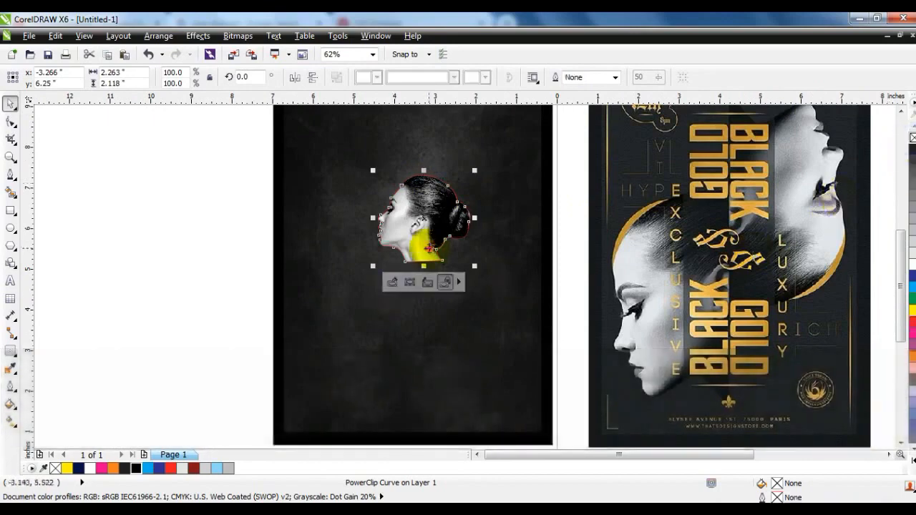
- Enlarge the cut-out head to about 192%, rotate it about 35.6° and place it on the left part of the dark background
left_click_drag(474, 268, 352, 283)
left_click_drag(409, 222, 483, 144)
left_click_drag(421, 245, 408, 262)
left_click(413, 279)
left_click_drag(470, 340, 451, 346)
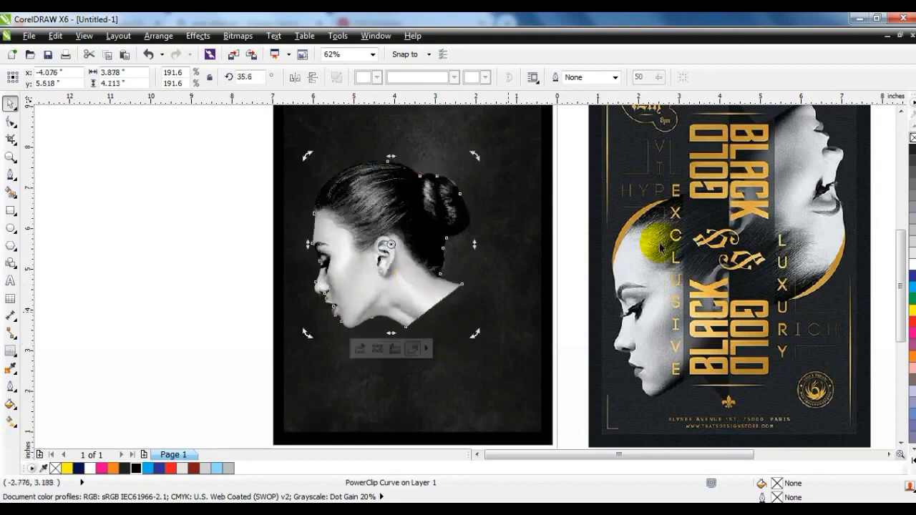
left_click(98, 266)
left_click_drag(352, 293, 332, 310)
left_click(216, 344)
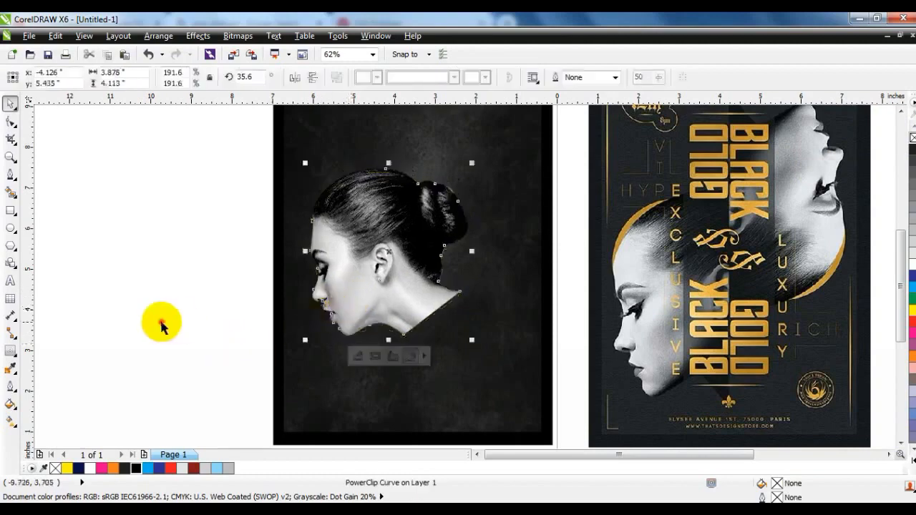
left_click(162, 322)
- Draw a rectangle about 2.13 by 5.32 inches covering the bun and back of the head from just behind the ear
left_click(10, 210)
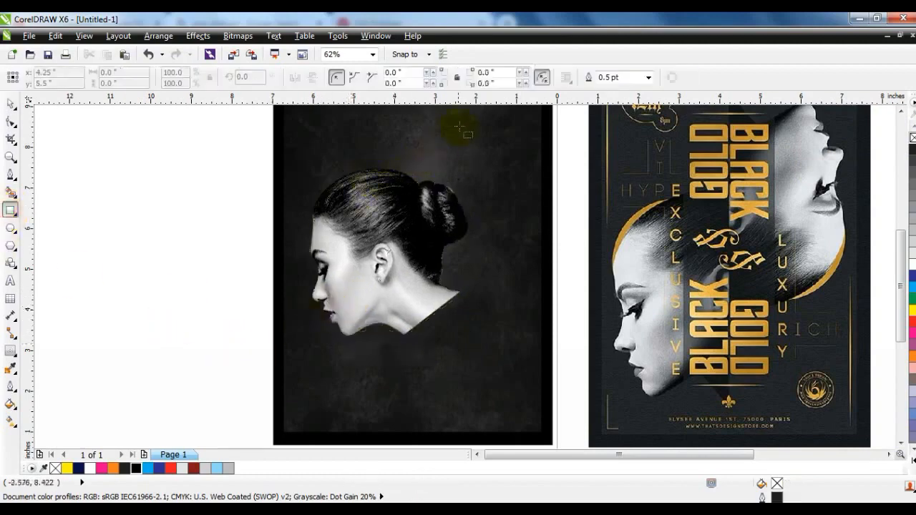
left_click_drag(490, 132, 404, 349)
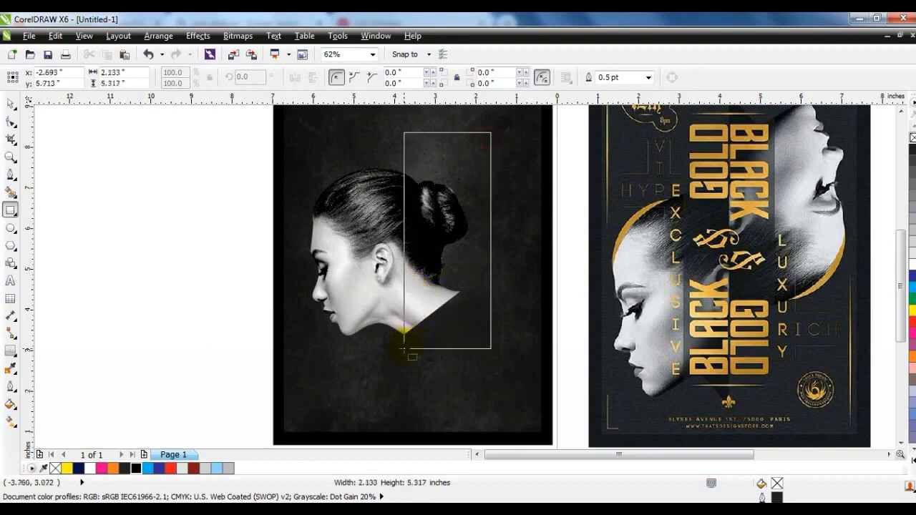
left_click_drag(403, 350, 402, 350)
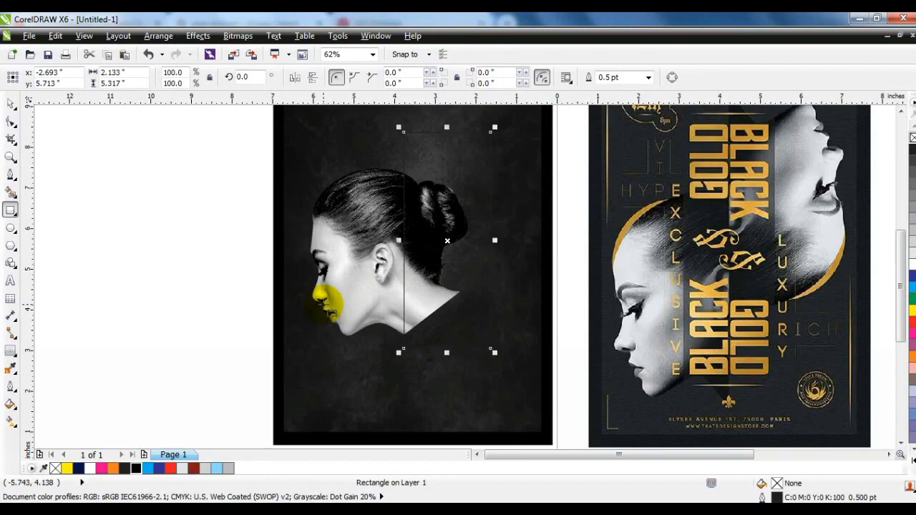
left_click(10, 104)
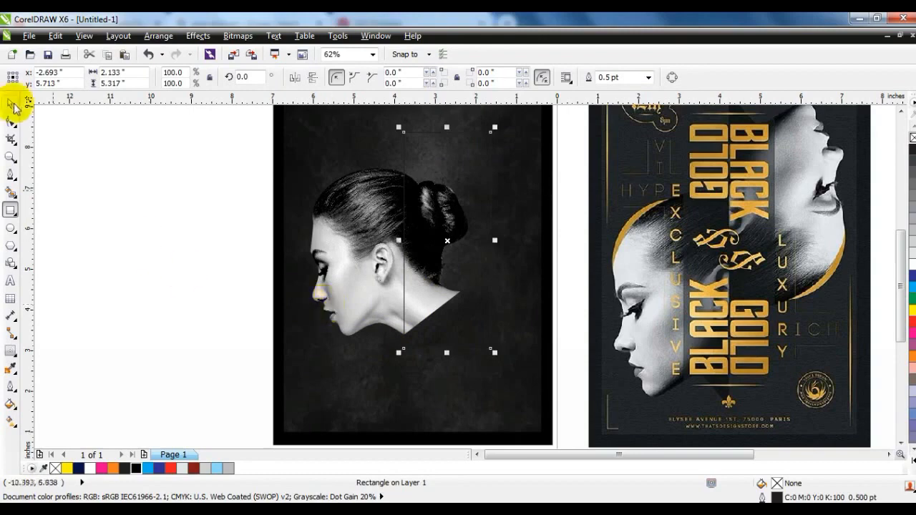
left_click(340, 254)
left_click(356, 271)
left_click_drag(472, 341, 474, 327)
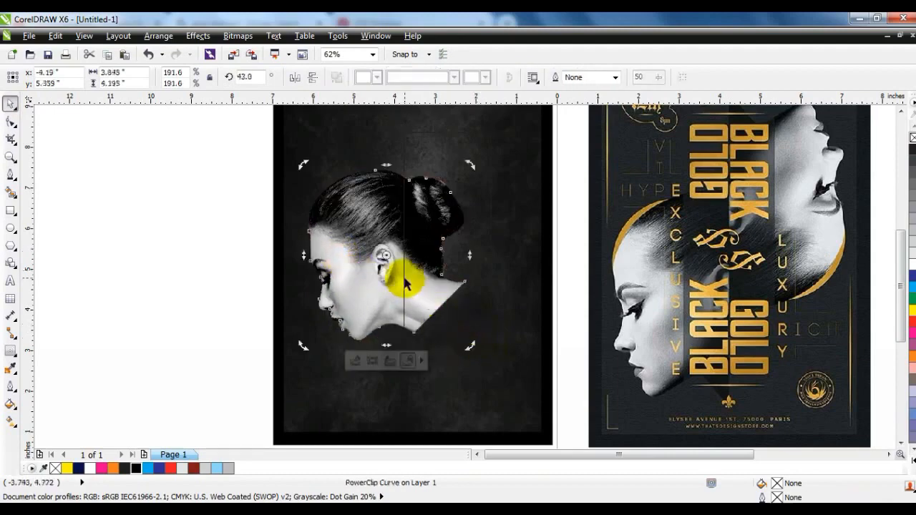
key("ctrl+z")
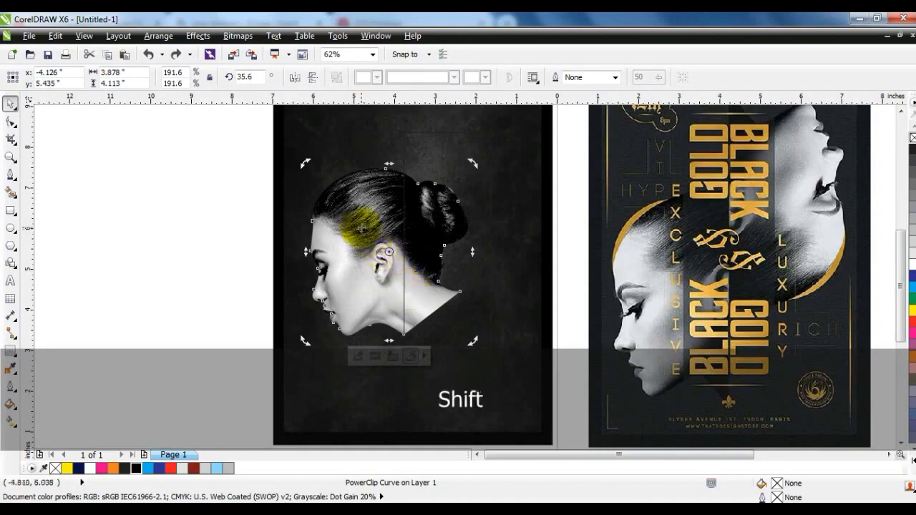
- Trim the back of the head off the cut-out with the rectangle, and delete the rectangle
left_click(429, 153, "shift")
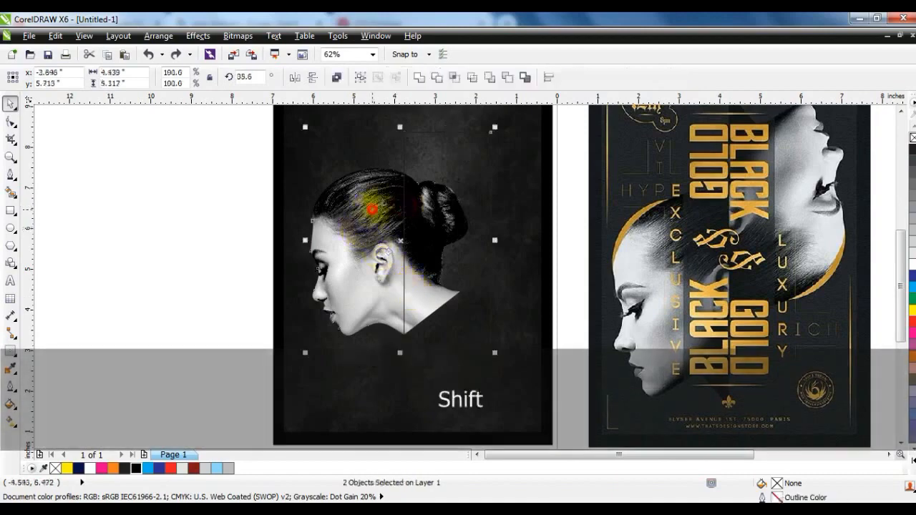
left_click(439, 79)
left_click(184, 191)
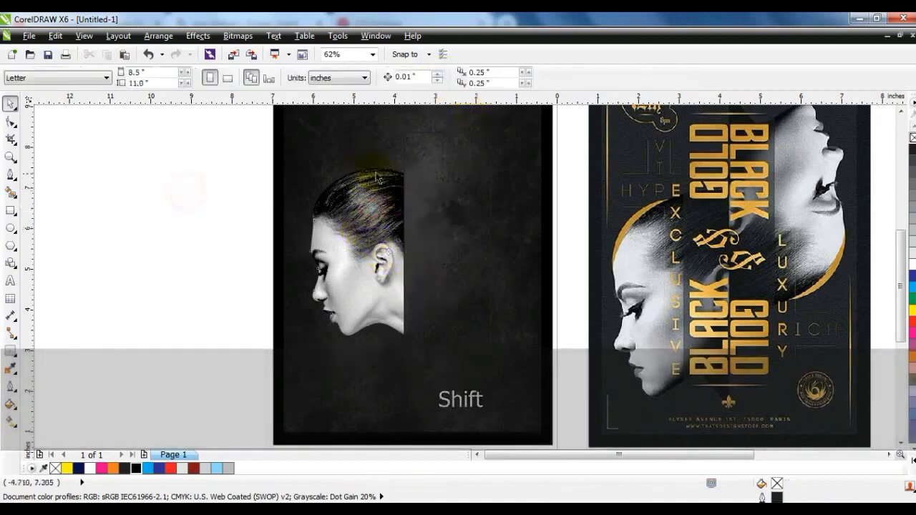
left_click(404, 154)
key("Delete")
left_click(139, 237)
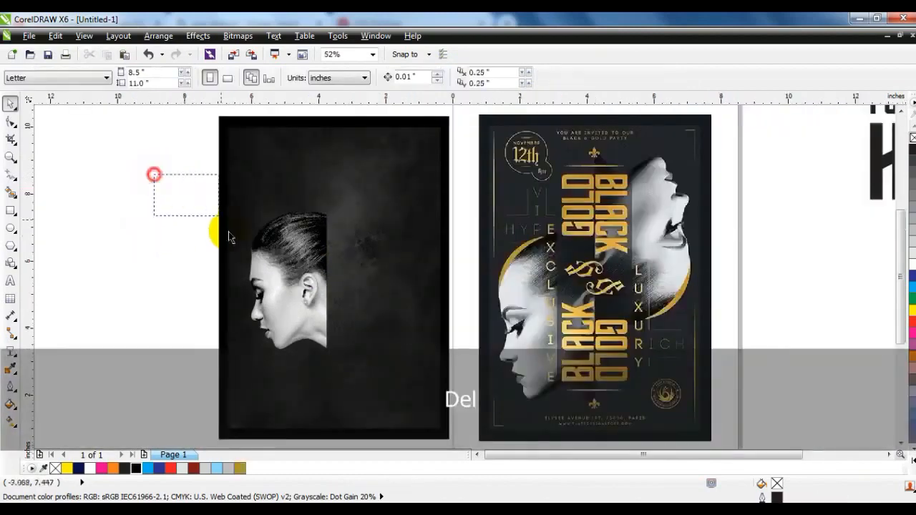
- Move the trimmed head up to the left edge of the background and enlarge it to about 142.5%
left_click_drag(228, 231, 239, 247)
left_click(296, 312)
left_click_drag(330, 350, 347, 382)
- Draw a rectangle about 3.84 by 6.83 inches over the head and fill it with black
left_click(11, 210)
mouse_move(369, 170)
left_mouse_down()
mouse_move(239, 334)
mouse_move(240, 400)
left_mouse_up()
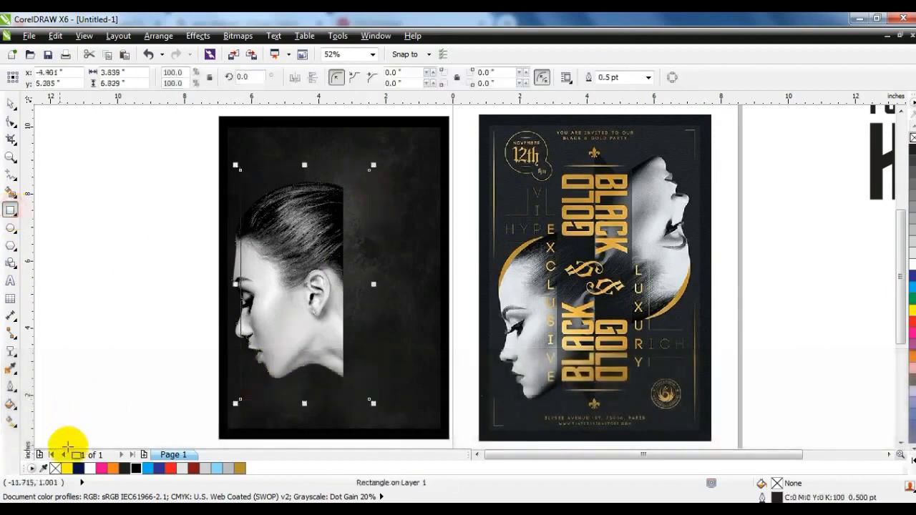
left_click(136, 468)
- Apply a linear transparency to the black rectangle, fading from solid behind the ear to clear over the face
left_click(11, 351)
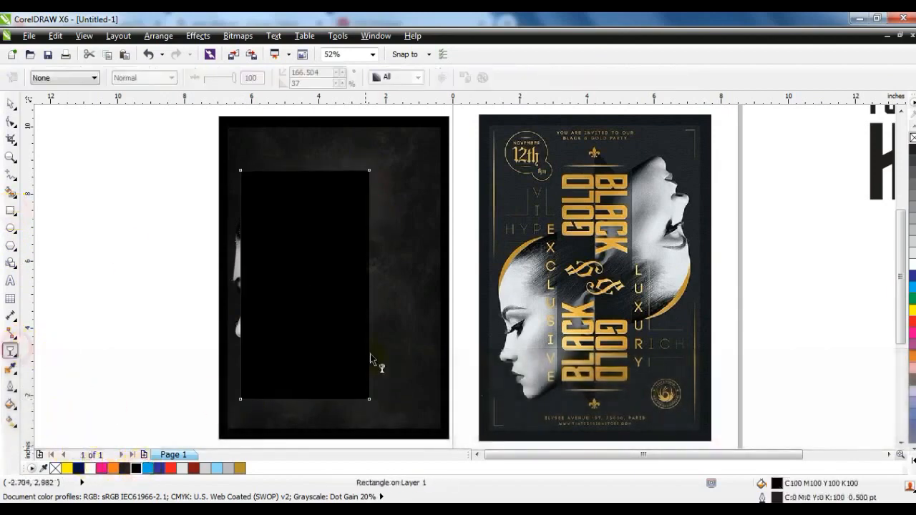
left_click_drag(370, 360, 276, 349)
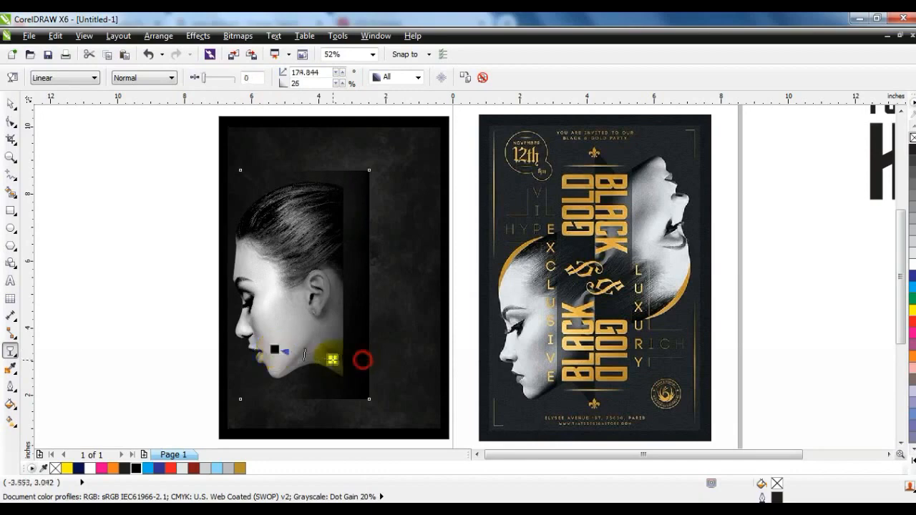
left_click_drag(332, 360, 337, 356)
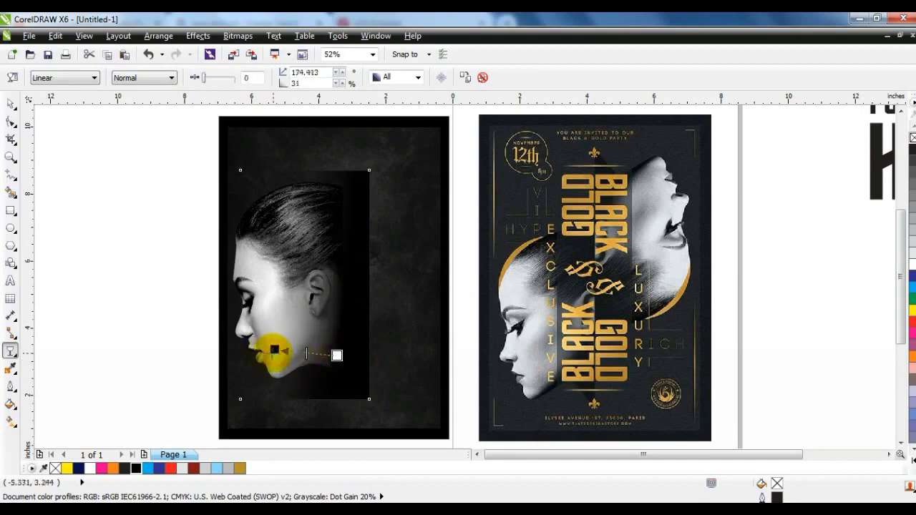
left_click_drag(275, 350, 272, 354)
left_click(11, 105)
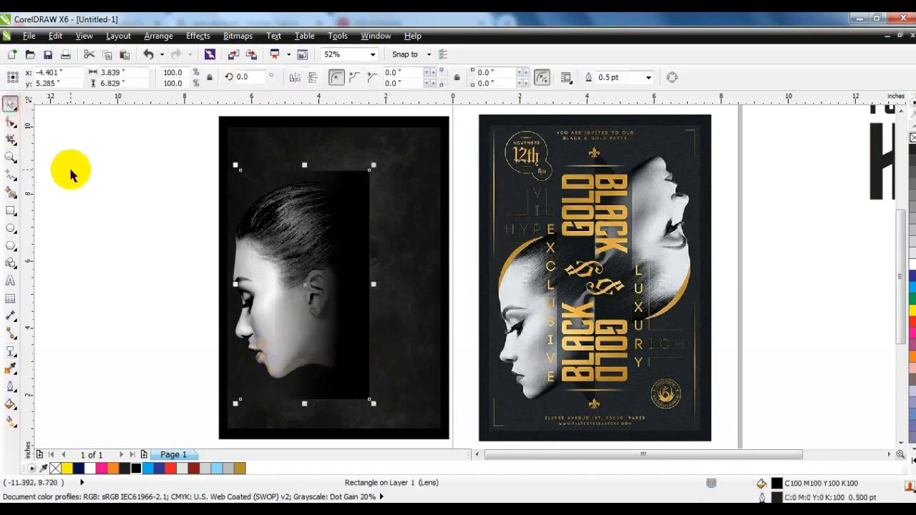
- PowerClip the fading black rectangle inside the trimmed head cut-out
key("ctrl+Page_Down")
key("w")
left_click(242, 223)
left_click(104, 210)
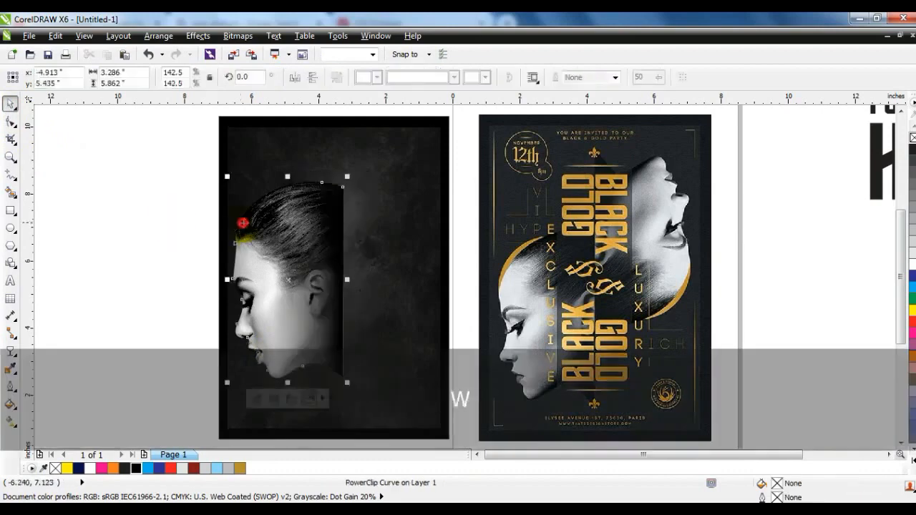
- Duplicate the woman's head, mirror the copy both horizontally and vertically, and place it upside down beside the original, higher up
left_click(268, 218)
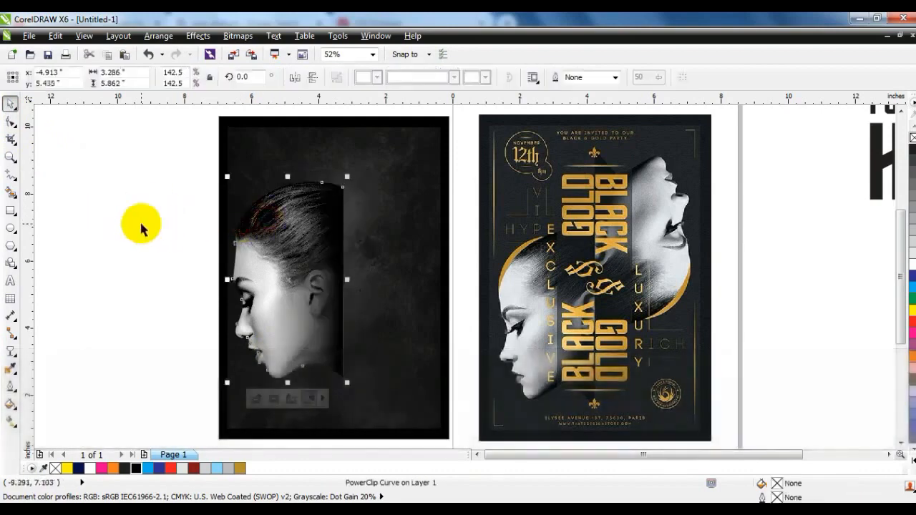
key("KP_Add")
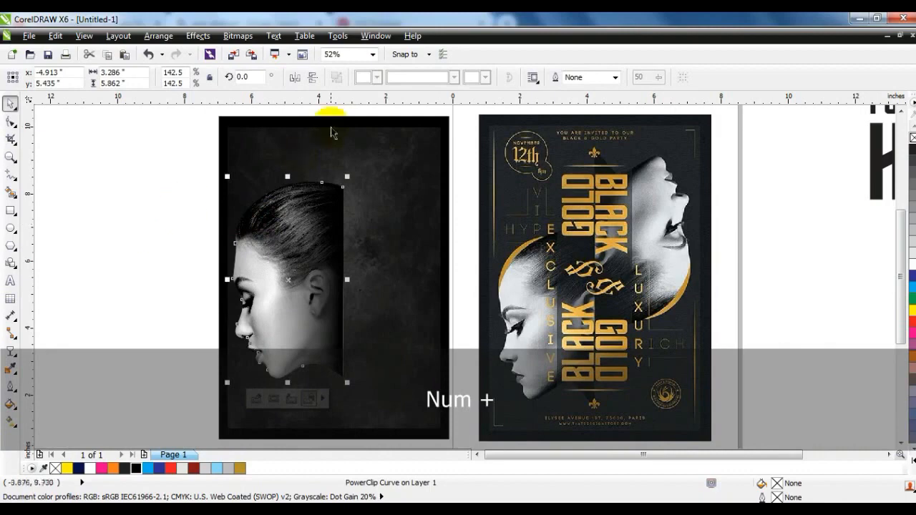
left_click(294, 82)
left_click(312, 77)
left_click_drag(265, 207, 379, 241)
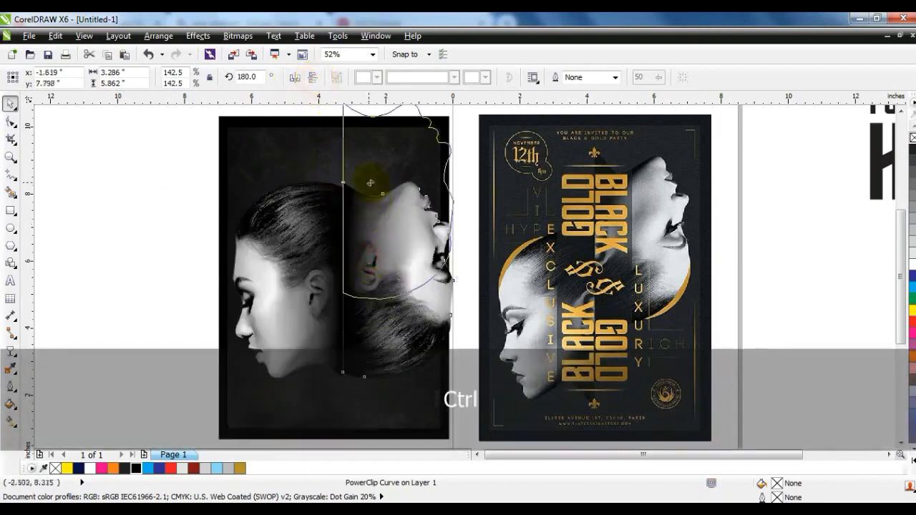
left_click_drag(370, 183, 373, 205)
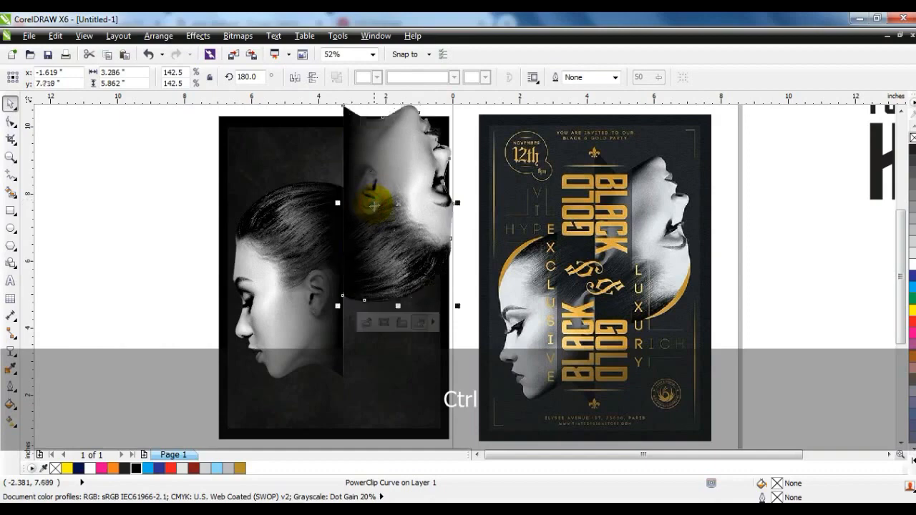
- Scale both heads down together to about 5.53 by 6.84 inches and center them on the dark background
left_click(318, 250, "shift")
left_click_drag(458, 383, 439, 364)
mouse_move(401, 266)
left_mouse_down()
mouse_move(393, 305)
mouse_move(395, 277)
left_mouse_up()
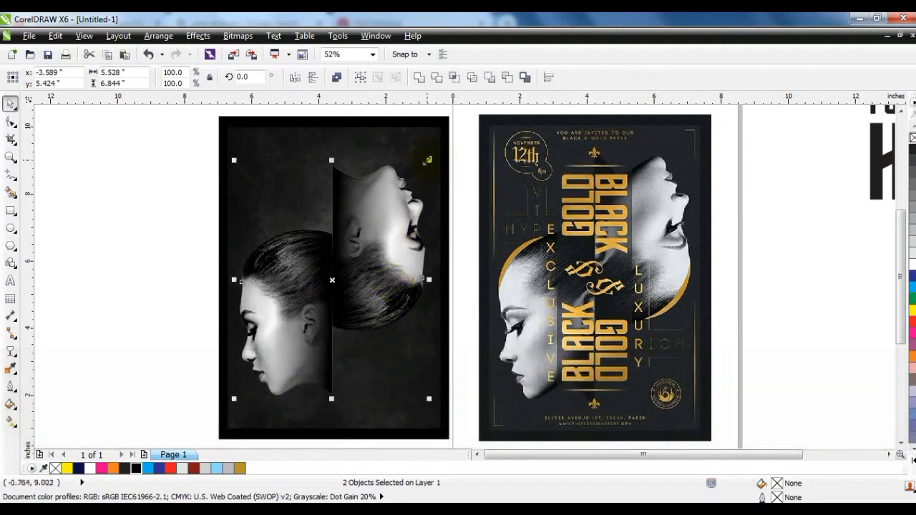
left_click(122, 204)
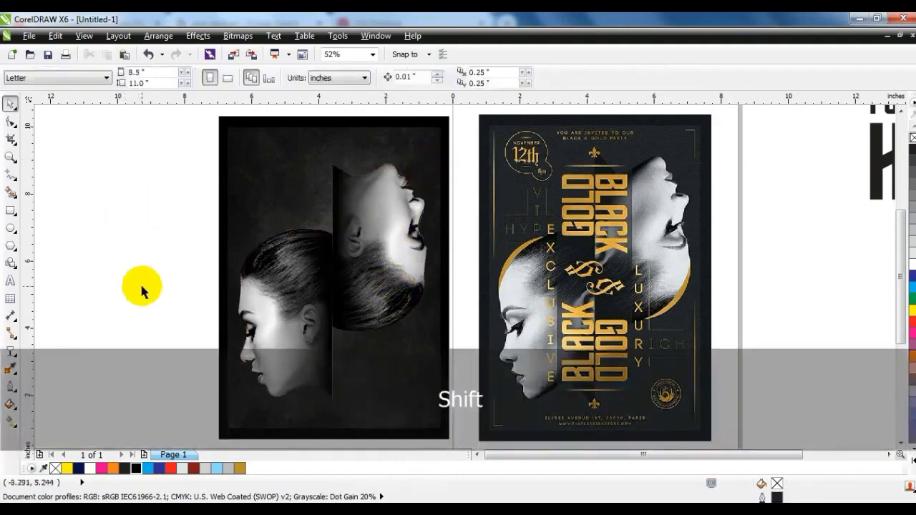
- Draw a vertical rectangle about 2.18 by 6.24 inches over the seam between the two heads and fill it with black
left_click(10, 210)
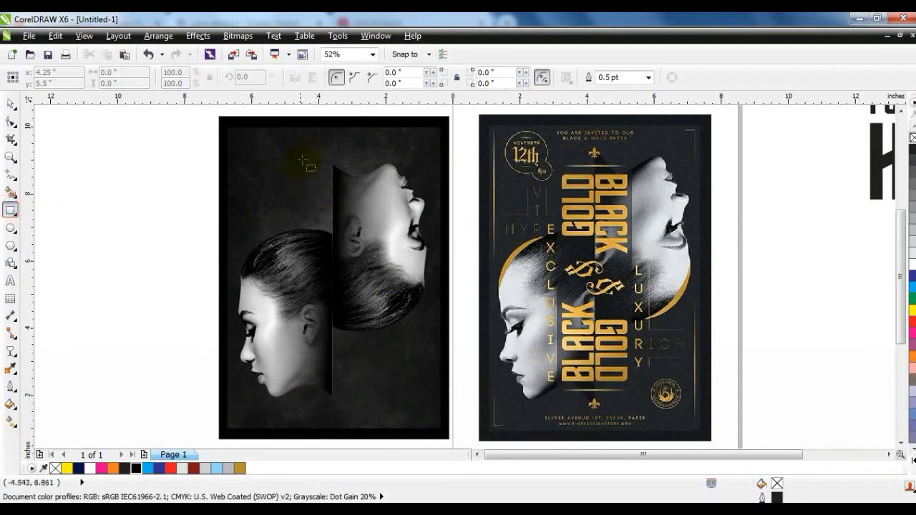
left_click_drag(291, 172, 365, 383)
left_click(10, 104)
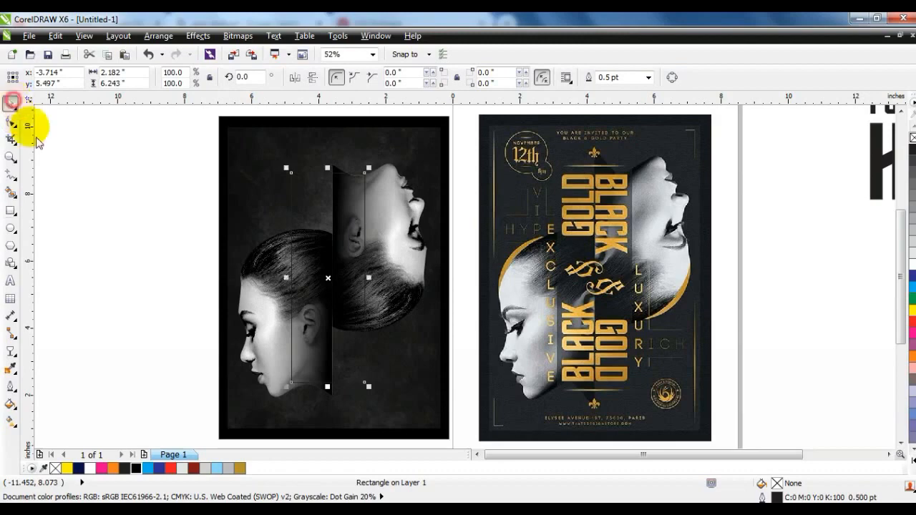
left_click(136, 469)
- Apply a uniform transparency of about 52 to the black rectangle between the heads
left_click(10, 350)
left_click(72, 77)
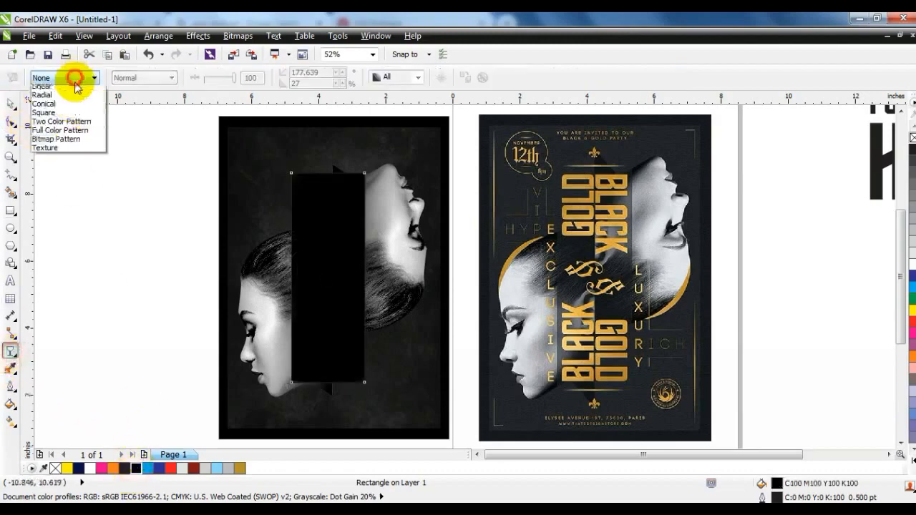
left_click(71, 101)
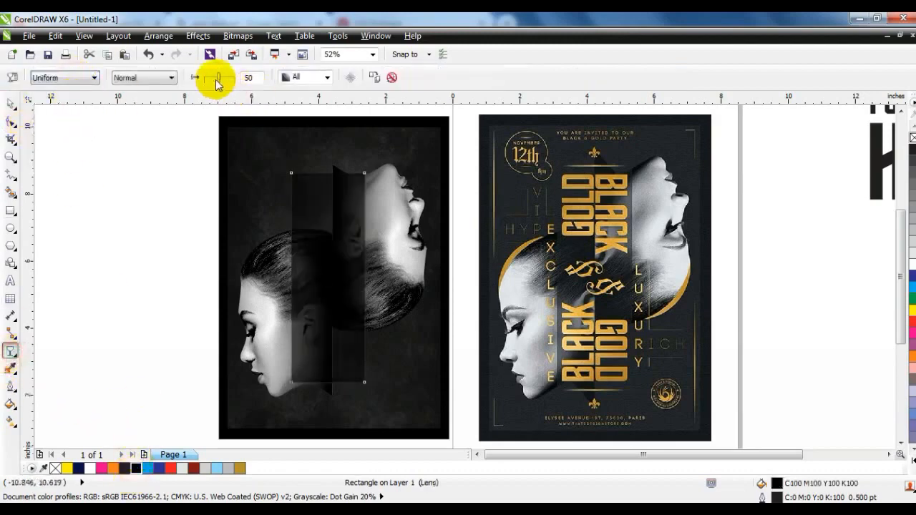
left_click_drag(218, 83, 222, 81)
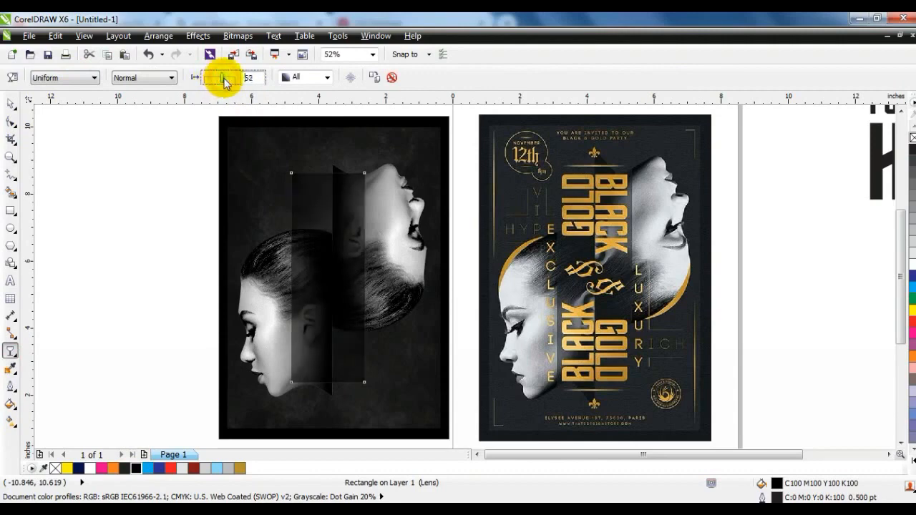
left_click(11, 103)
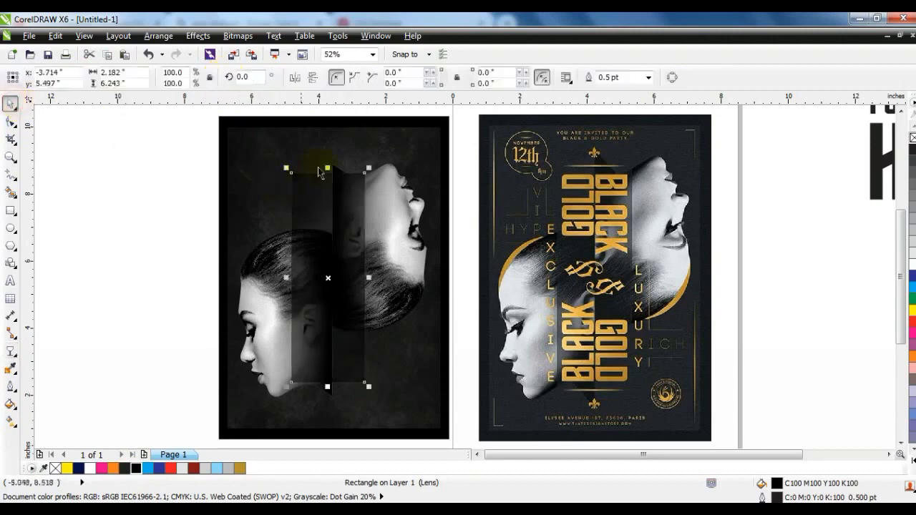
key("shift")
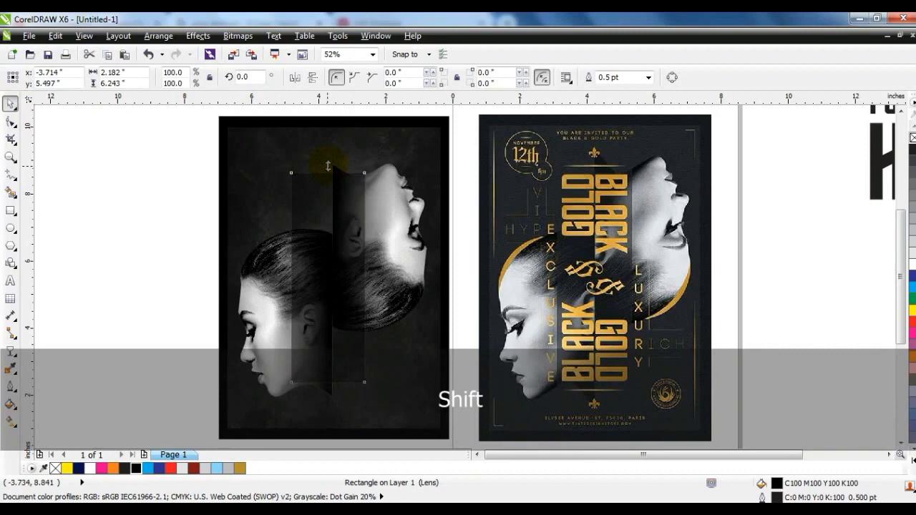
left_click(107, 213)
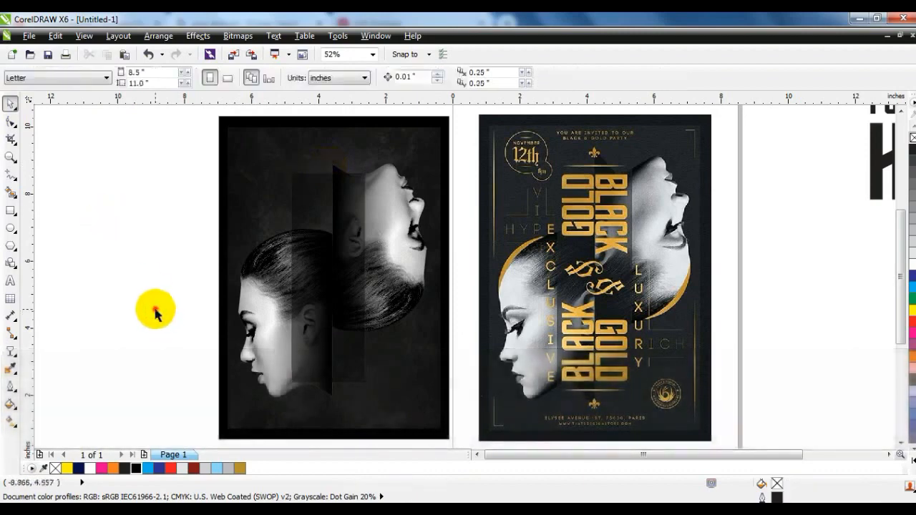
- Draw a thin bar about 0.93 by 0.04 inches along the upper edge of the transparent strip and fill it gold
left_click(11, 210)
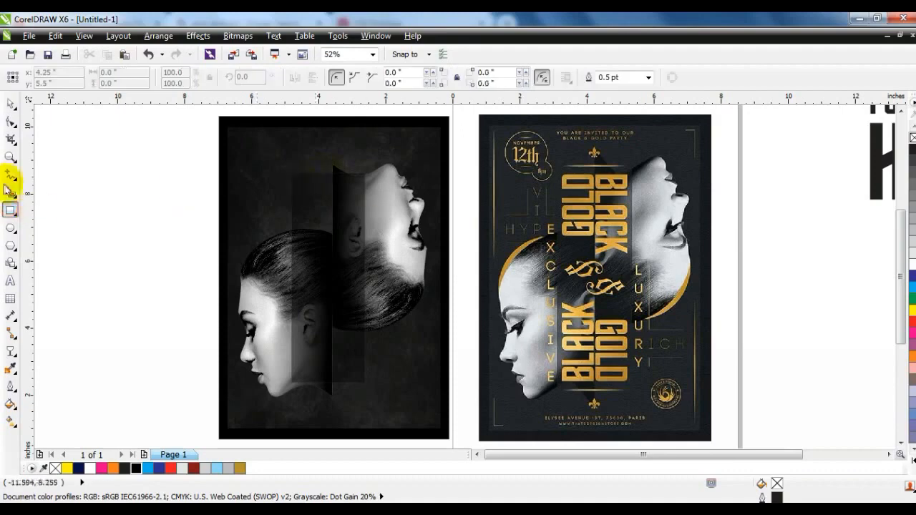
left_click(10, 158)
left_click_drag(262, 153, 411, 204)
left_click(11, 209)
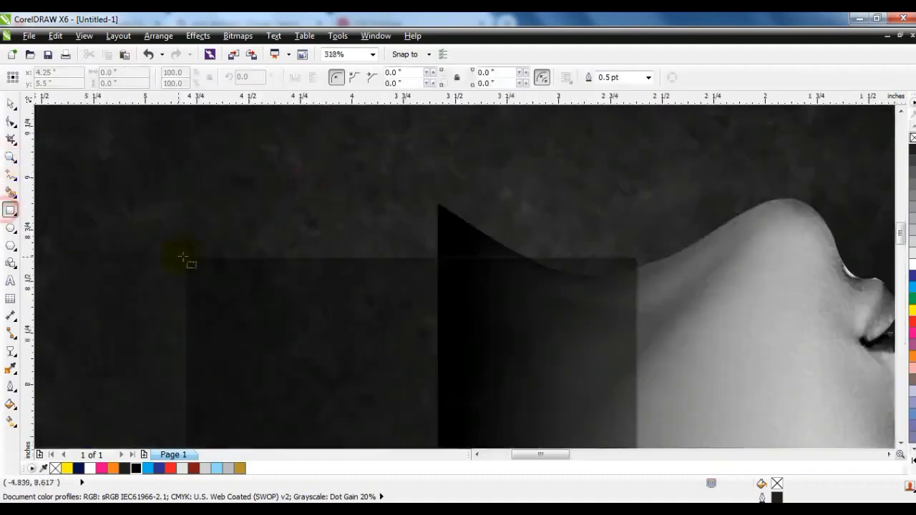
left_click_drag(188, 248, 312, 264)
left_click_drag(380, 254, 381, 256)
left_click(11, 105)
key("shift+F2")
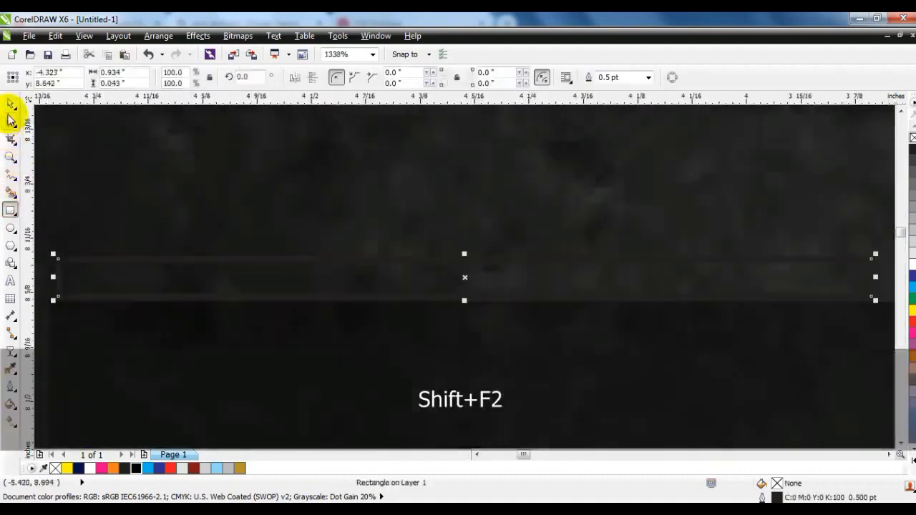
left_click(240, 468)
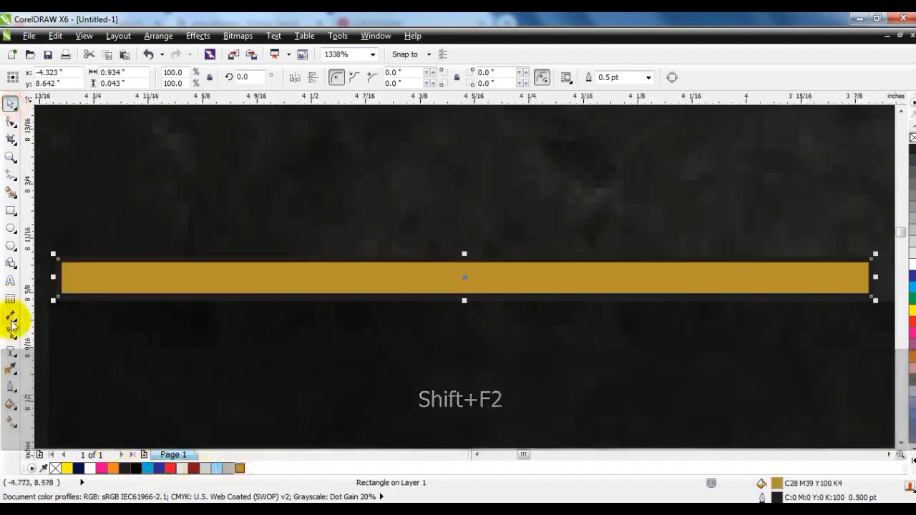
- Fade the gold bar's left end with a linear transparency and remove its outline
left_click(11, 350)
left_click_drag(341, 285, 244, 280)
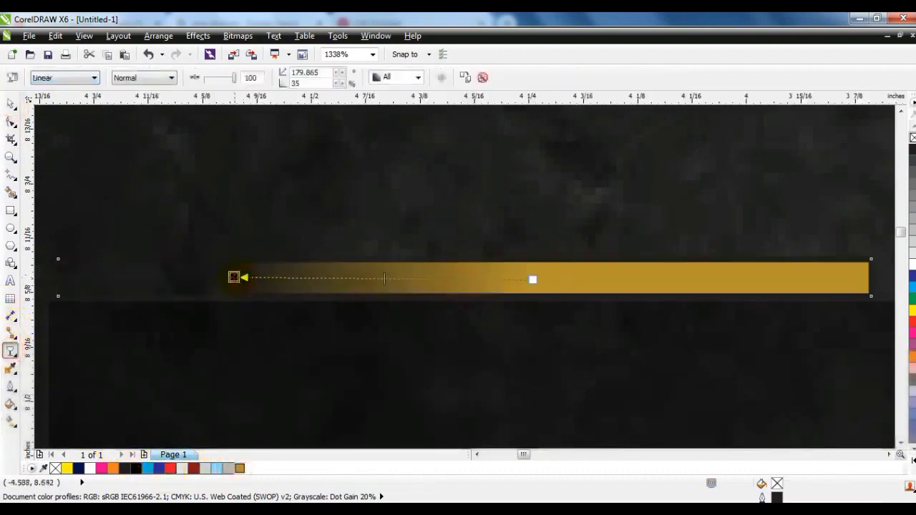
left_click(10, 105)
right_click(912, 137)
key("F3")
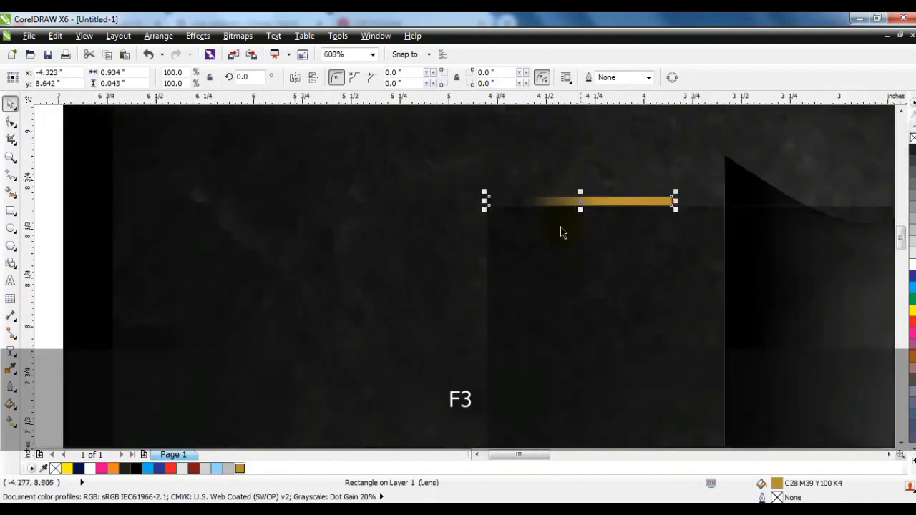
- Mirror a copy of the gold bar to its right and center the resulting line horizontally on the transparent strip
left_click_drag(486, 202, 855, 201)
left_click(657, 201, "shift")
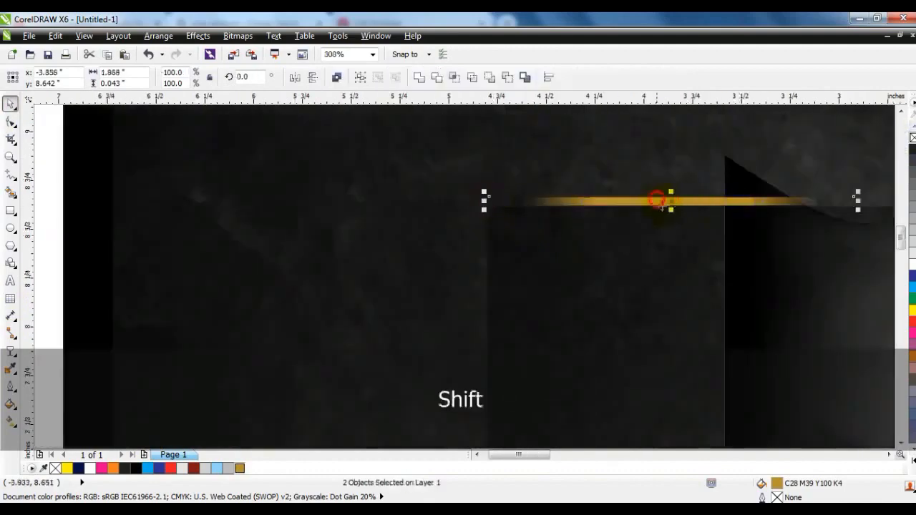
left_click(704, 249, "shift")
key("c")
key("shift+F2")
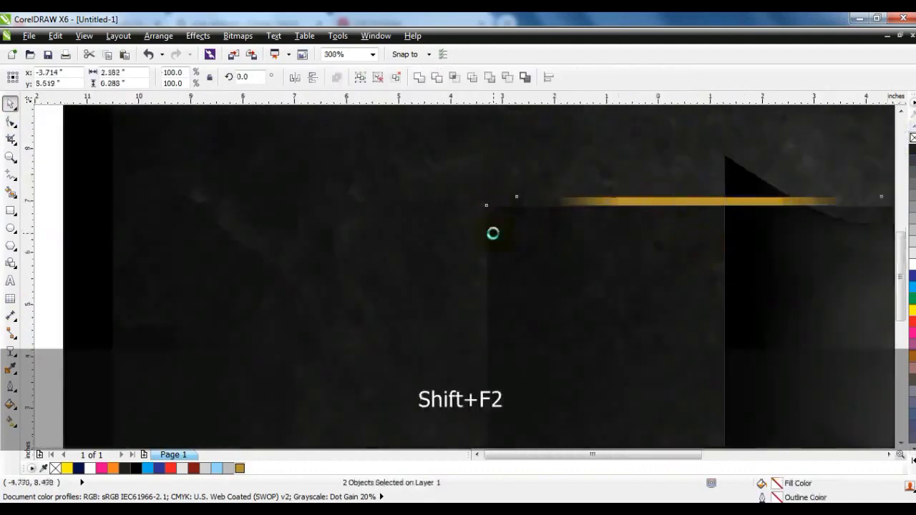
- Copy the faded gold line to the lower edge of the transparent strip and center it horizontally on the strip
key("F3")
key("Escape")
left_click_drag(351, 133, 843, 401)
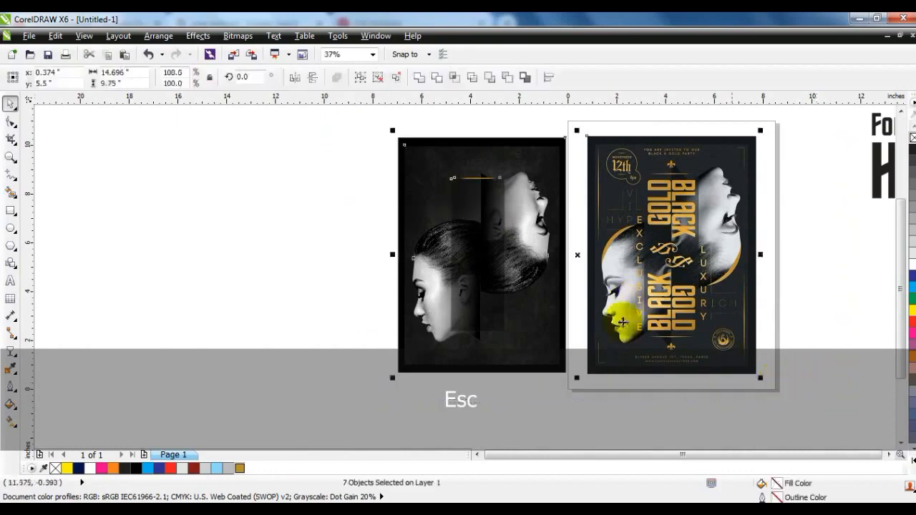
key("shift+F2")
key("Escape")
left_click(337, 172)
left_click_drag(363, 172, 346, 387)
left_click(350, 362, "shift")
key("c")
left_click(155, 337)
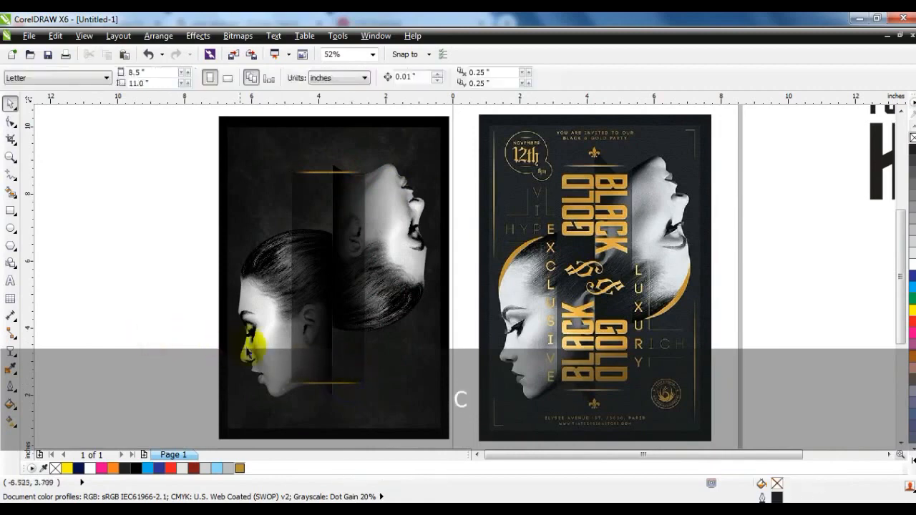
- Add the artistic text "BLACK GOLD" beside the dark background
left_click(10, 281)
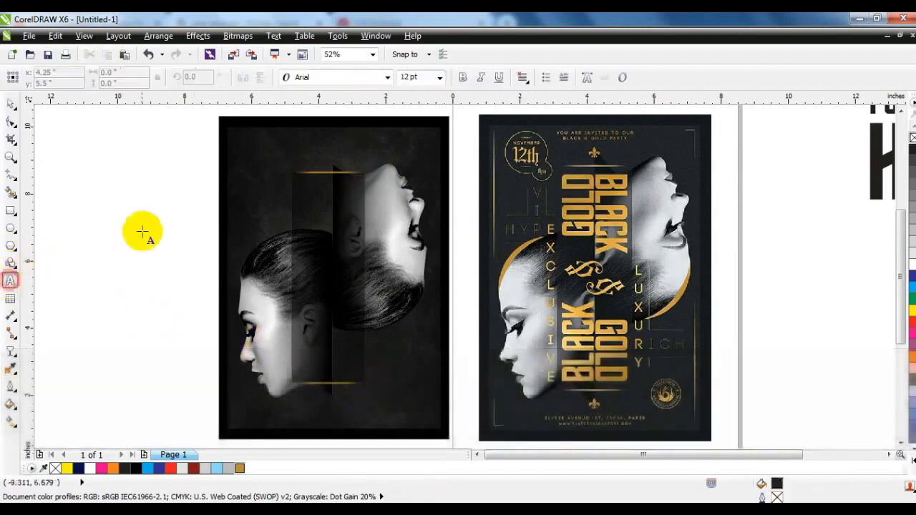
left_click(142, 229)
key("Caps_Lock")
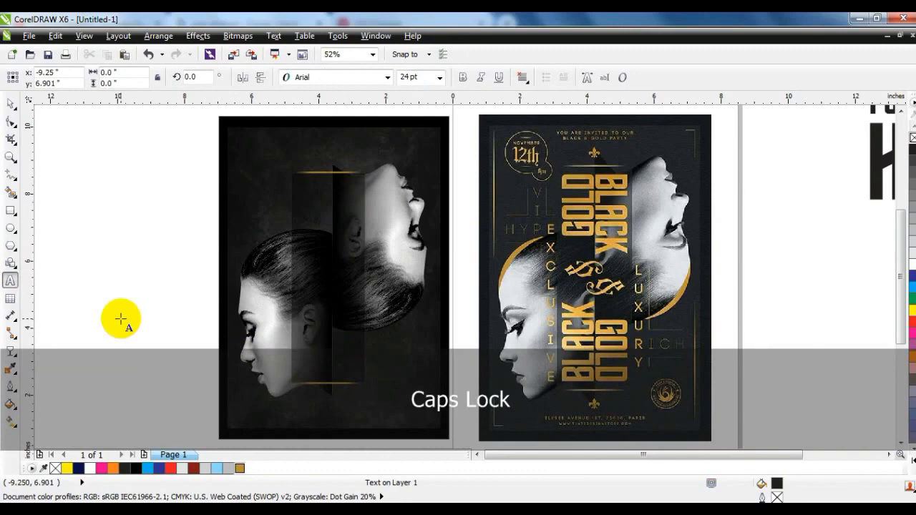
type("BLACK GOLD")
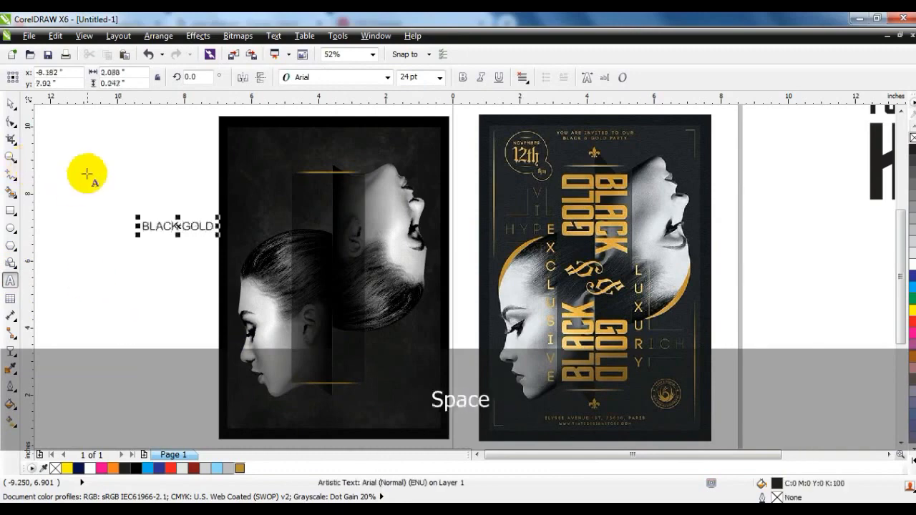
left_click(10, 105)
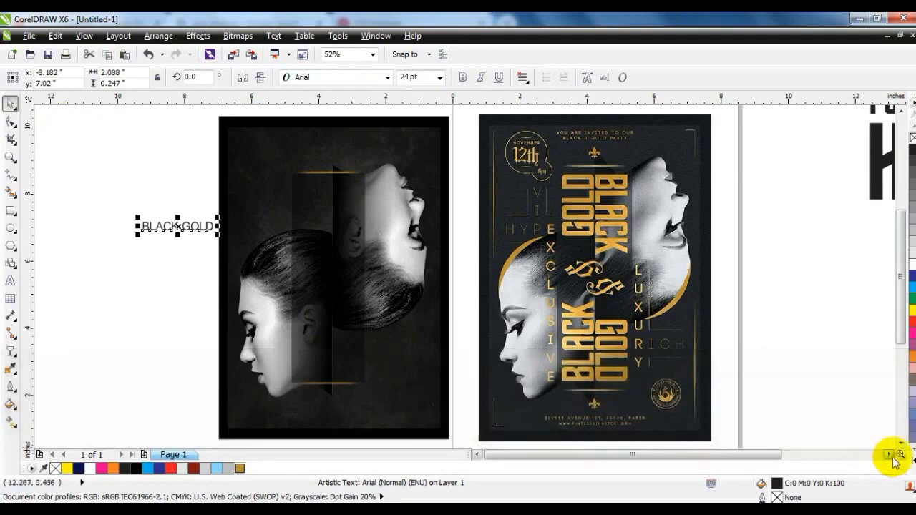
- Move the Horizon BT sample text nearer to the flyer and copy its text properties to the BLACK GOLD text
left_click_drag(868, 172, 776, 253)
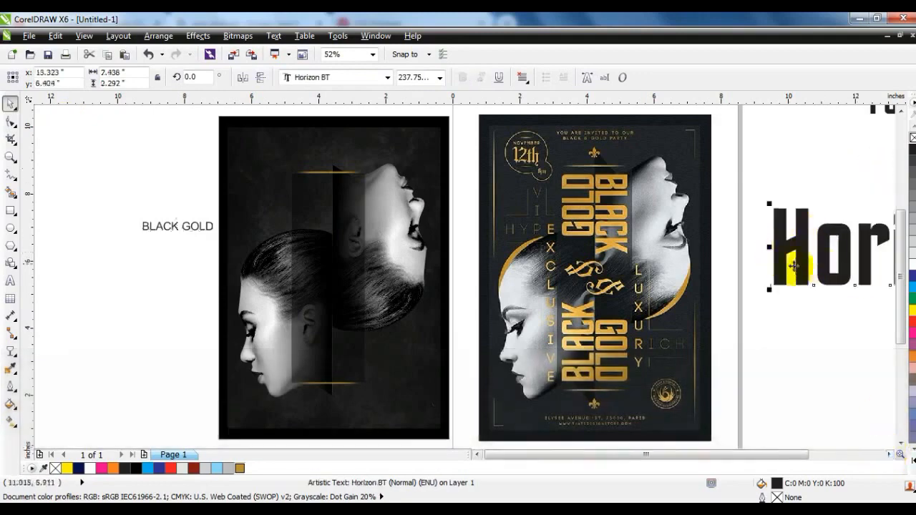
left_click(179, 226)
key("ctrl+shift+a")
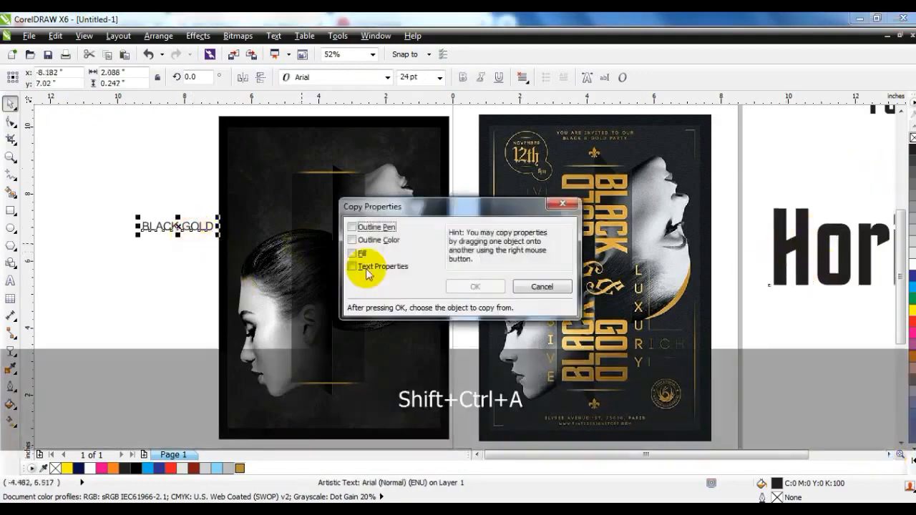
left_click(356, 254)
left_click(474, 286)
left_click(801, 229)
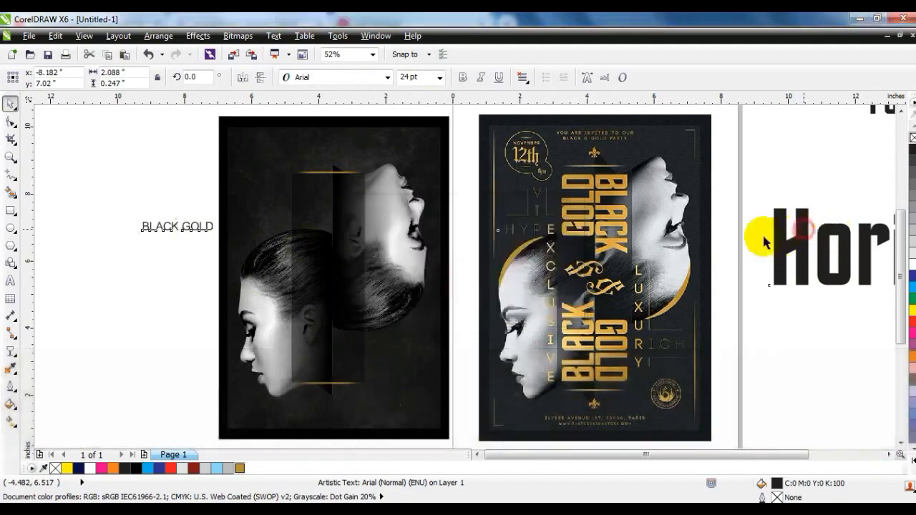
- Color the BLACK GOLD text gold, rotate it to 270° and fit it in the strip's right half at about 90 pt
left_click(240, 468)
left_click_drag(541, 234, 345, 272)
left_click_drag(366, 327, 366, 335)
- Break the rotated text into separate words and move GOLD straight down to the strip's lower gold line
key("ctrl+k")
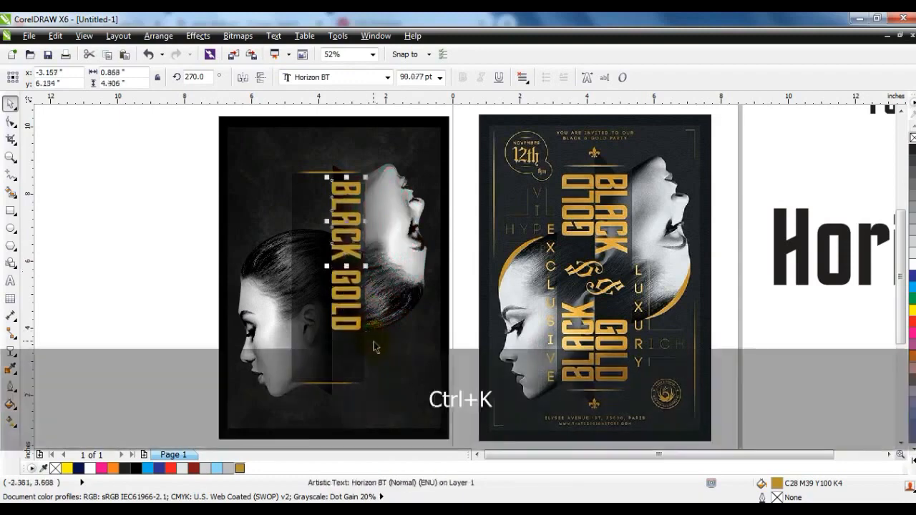
left_click_drag(361, 327, 362, 363)
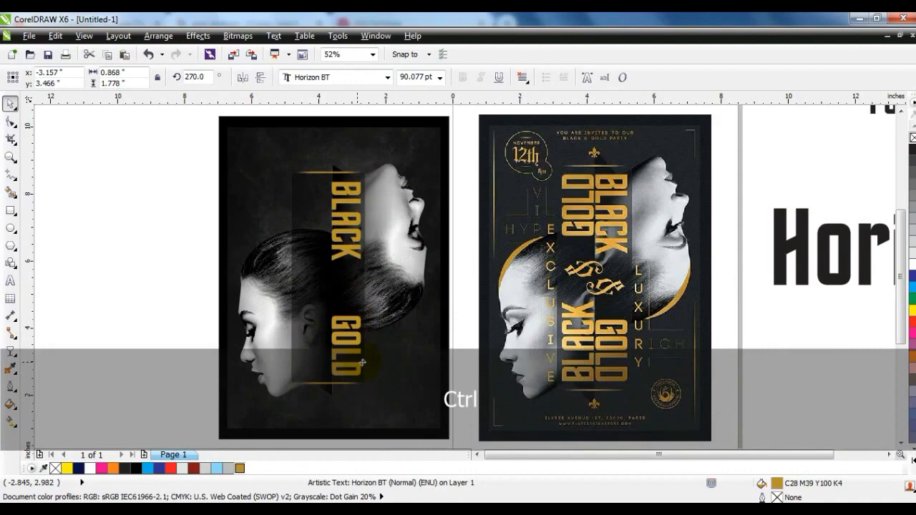
- Duplicate the BLACK and GOLD words together, mirror the copies vertically and move them into the strip's left half
left_click(343, 258, "shift")
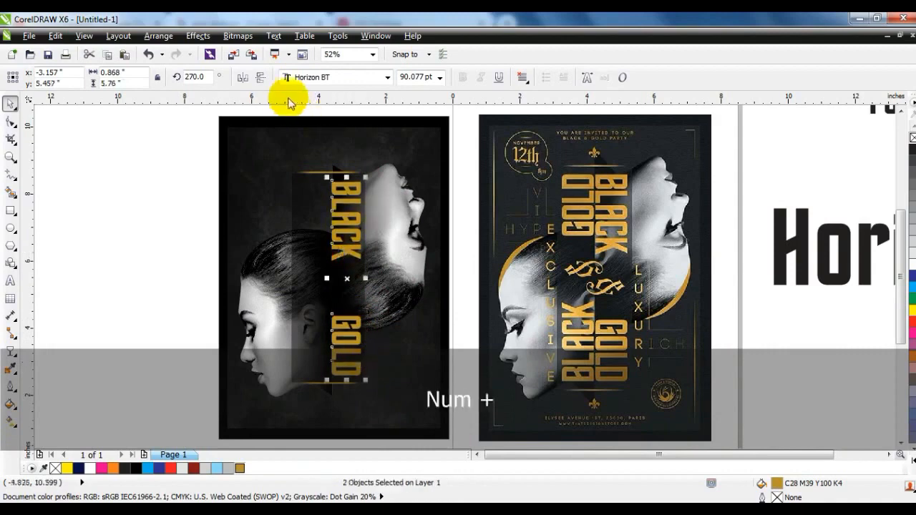
left_click(260, 77)
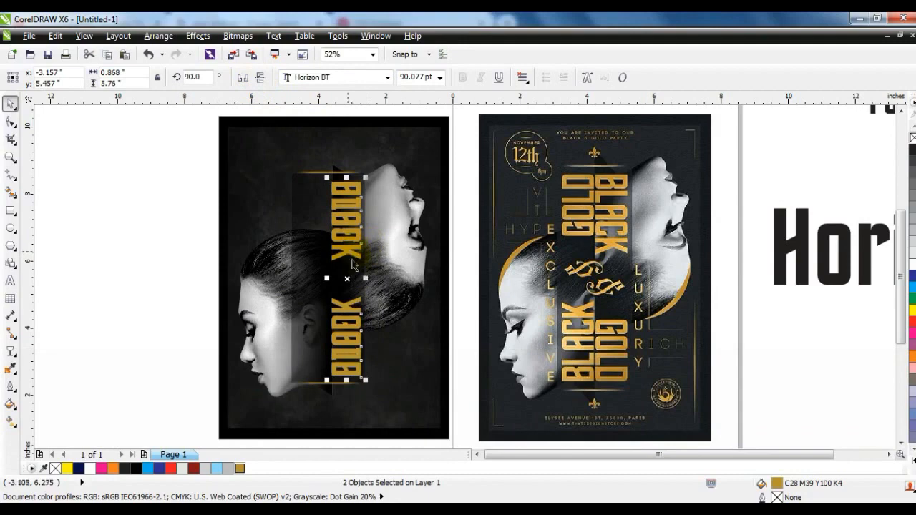
left_click_drag(348, 279, 315, 278)
left_click(91, 254)
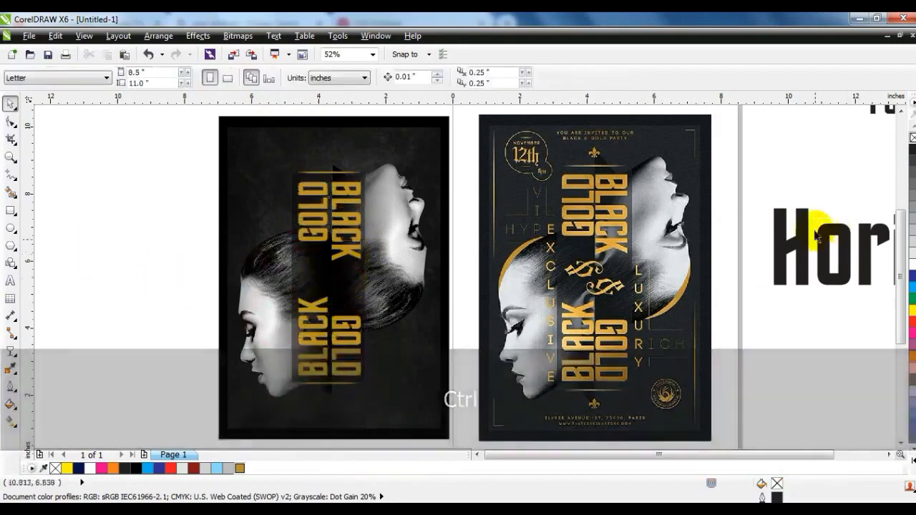
- Copy the Font Name sample text to the blank area beside the flyer and replace its wording with "&"
left_click_drag(875, 111, 162, 272)
right_click(162, 272)
left_click(10, 279)
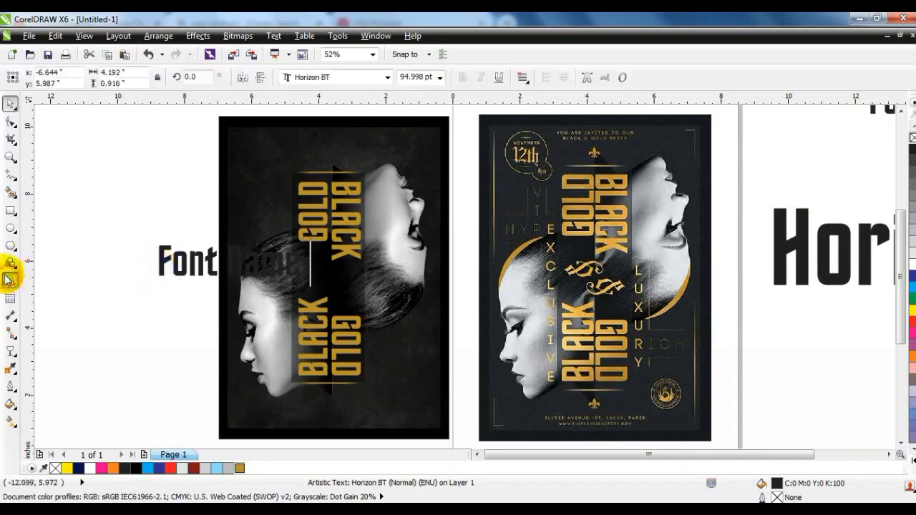
key("shift+Home")
type("&")
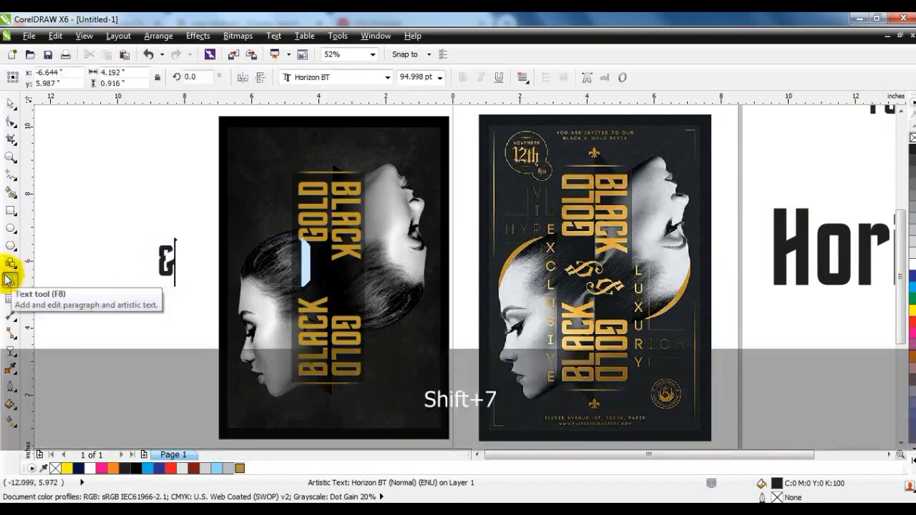
- Set the ampersand in Times New Roman, color it gold, rotate it to 270° and place it between right-hand BLACK and GOLD
left_click(10, 104)
left_click(344, 79)
type("Times New Roman")
key("Return")
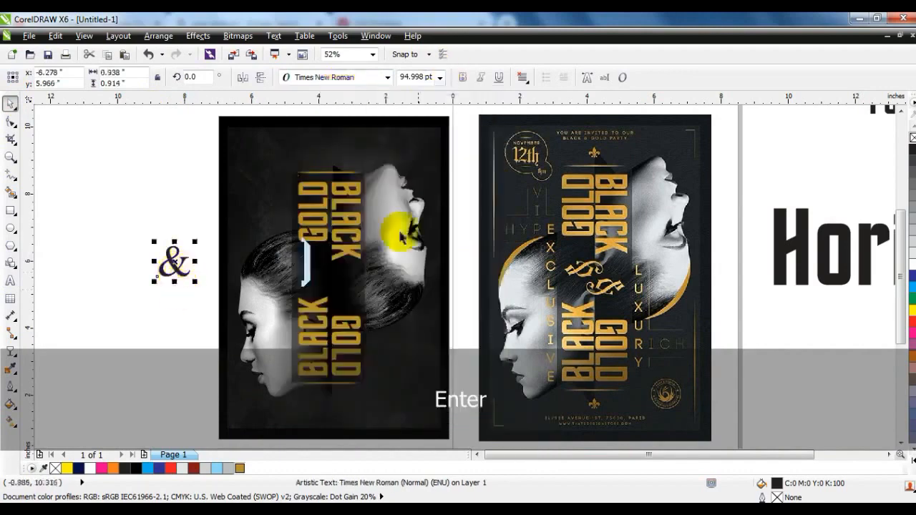
left_click(240, 468)
left_click_drag(174, 263, 342, 299)
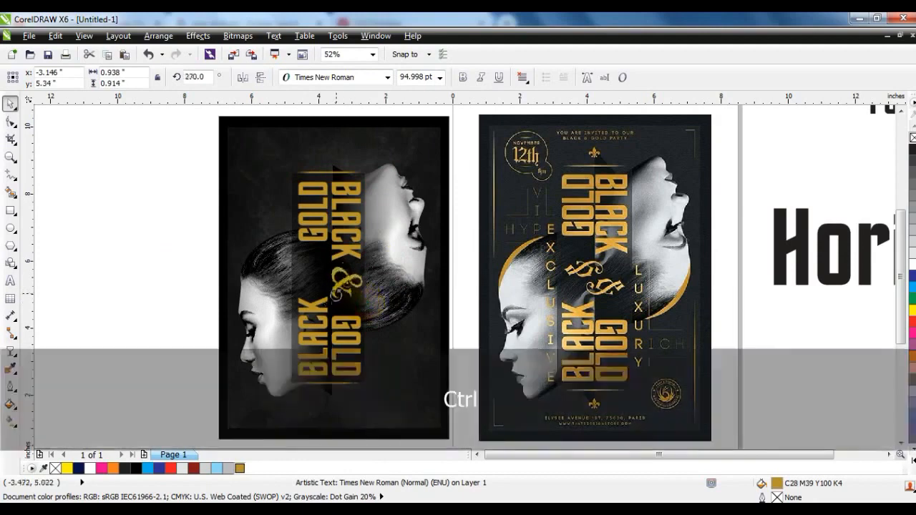
- Reduce the ampersand to about 79 pt, then place a copy flipped to 90° between GOLD and BLACK in the strip's left half
left_click(360, 281)
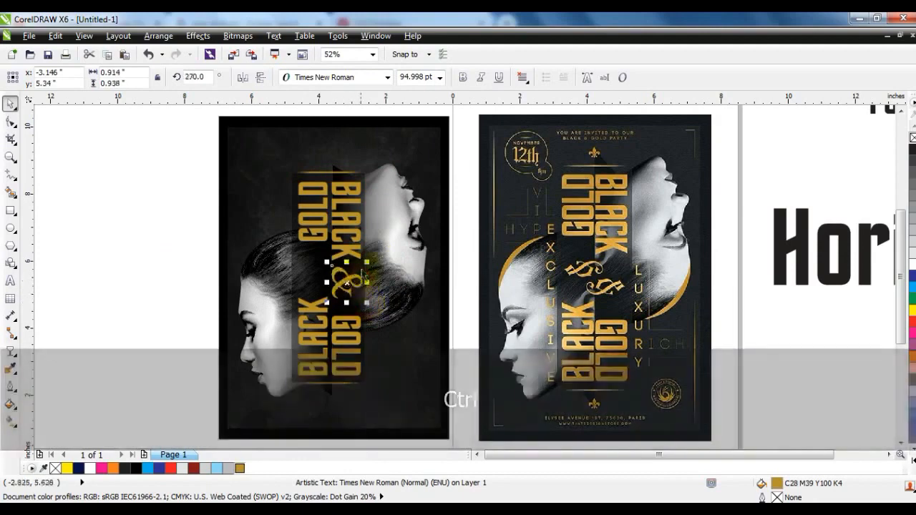
left_click_drag(367, 264, 313, 283)
left_click(247, 78)
left_click(260, 79)
left_click_drag(320, 280, 319, 272)
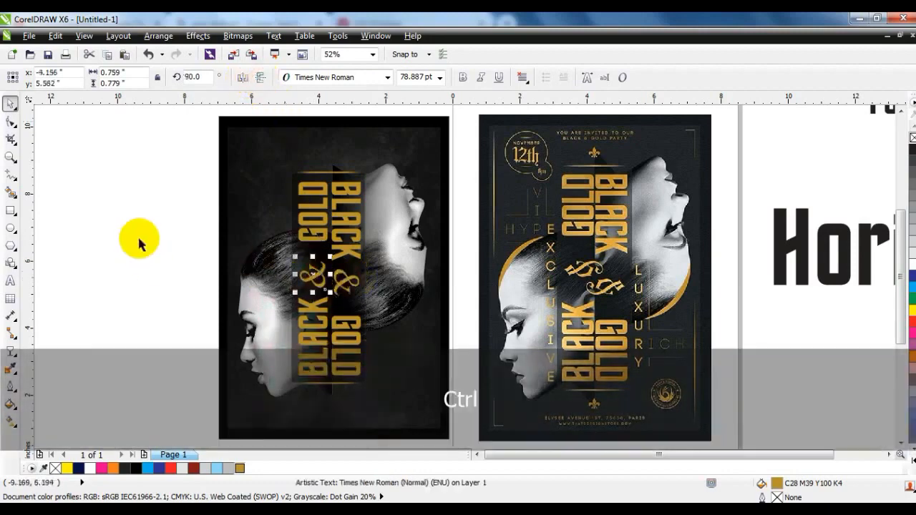
left_click(139, 239)
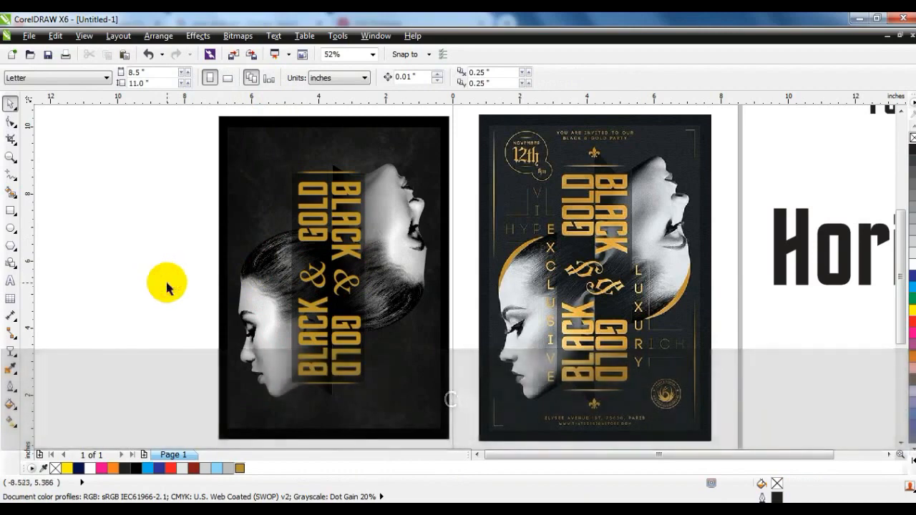
- Draw a two-node line from the lower head's crown to its forehead, spanning about 1.38 by 1.75 inches
left_click(169, 172)
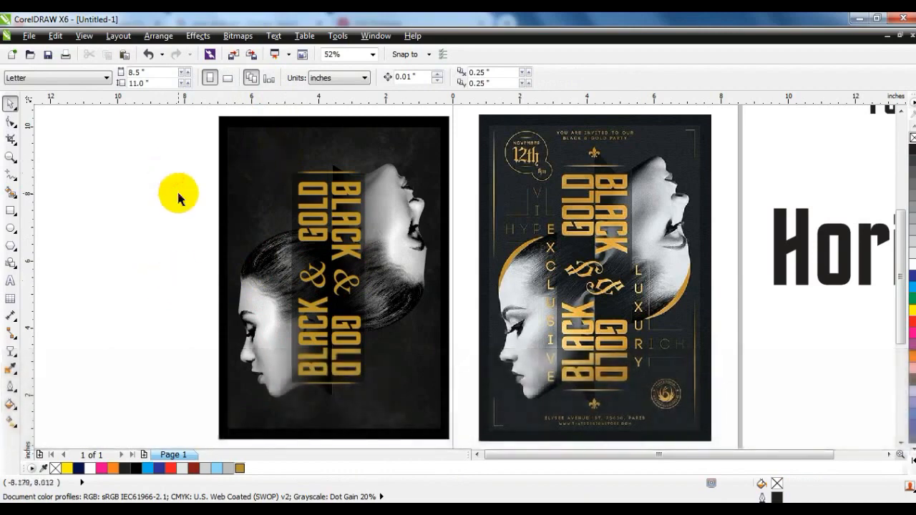
left_click(10, 156)
left_click_drag(176, 171, 603, 387)
left_click_drag(153, 162, 568, 362)
left_click(10, 174)
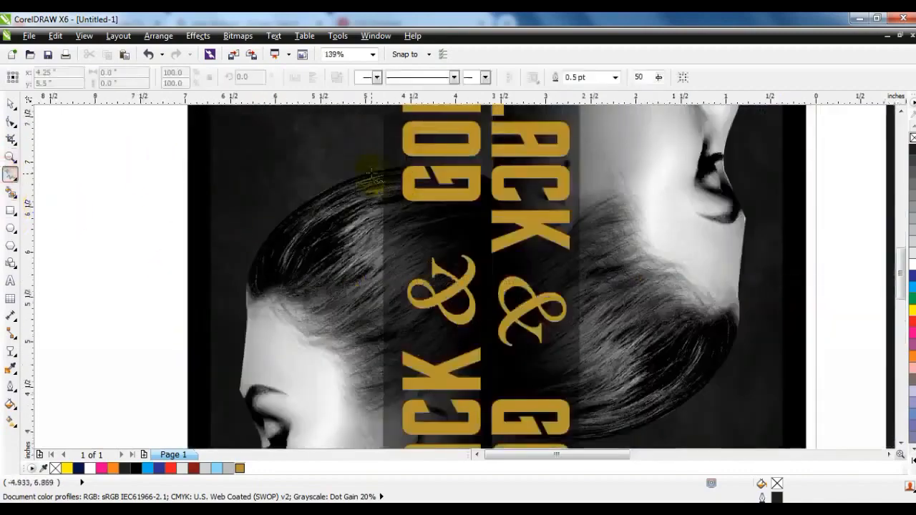
left_click(372, 174)
left_click(247, 330)
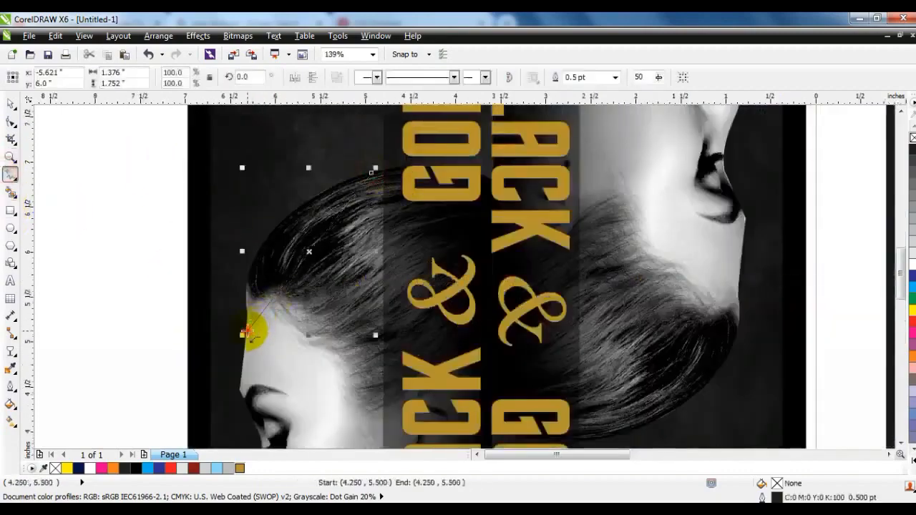
- Convert the line to curves, bend it along the hair into a thin crescent and fill it with the gold color
left_click(11, 122)
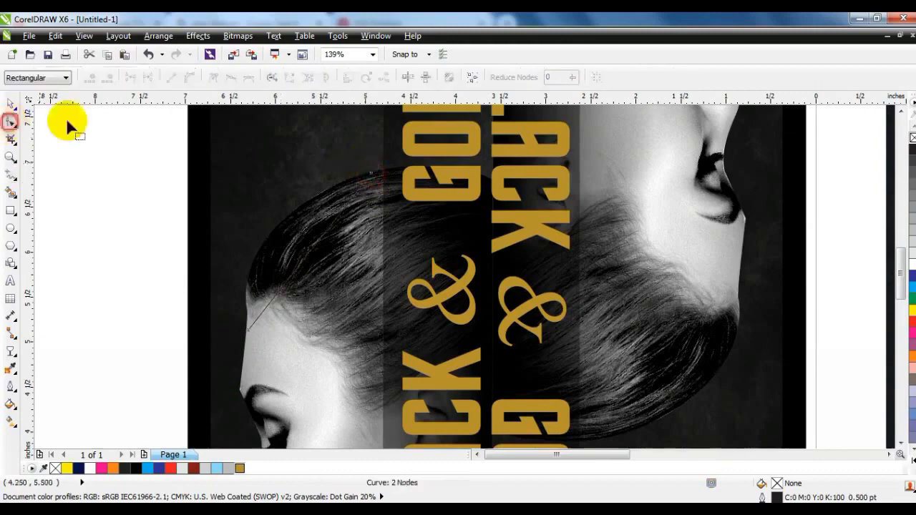
left_click(190, 77)
left_click_drag(313, 247, 273, 230)
left_click_drag(309, 258, 302, 249)
left_click(240, 468)
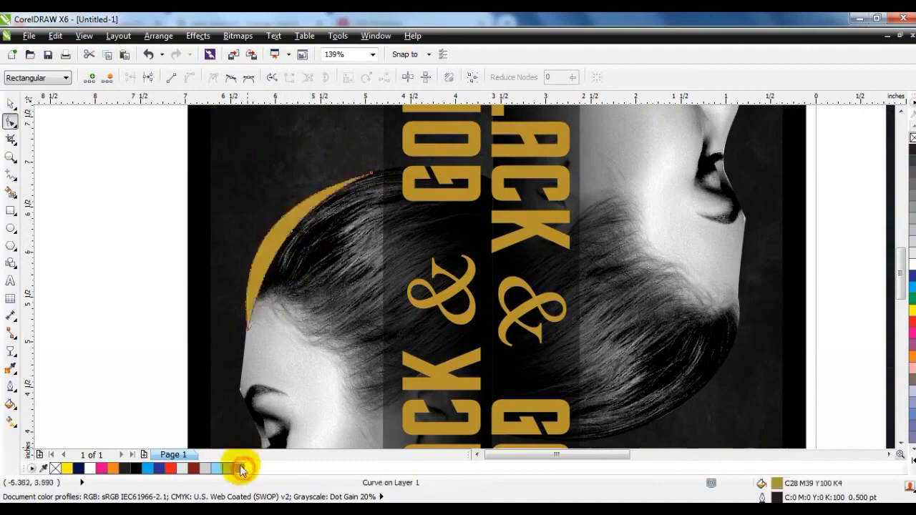
- Duplicate the gold crescent, mirror the copy horizontally and vertically, and move it to the hair edge of the upper head
left_click(11, 104)
key("F3")
key("F3")
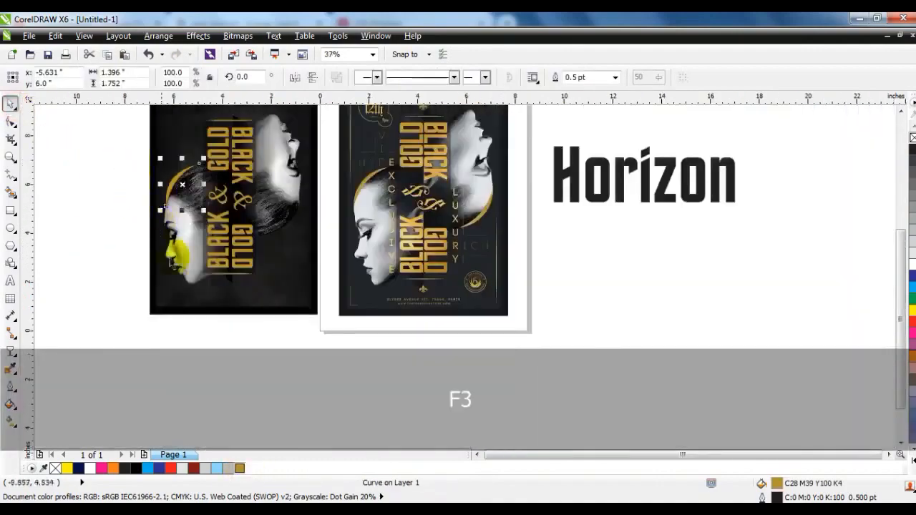
key("Escape")
key("F3")
left_click_drag(154, 380, 507, 134)
key("shift+F2")
key("Escape")
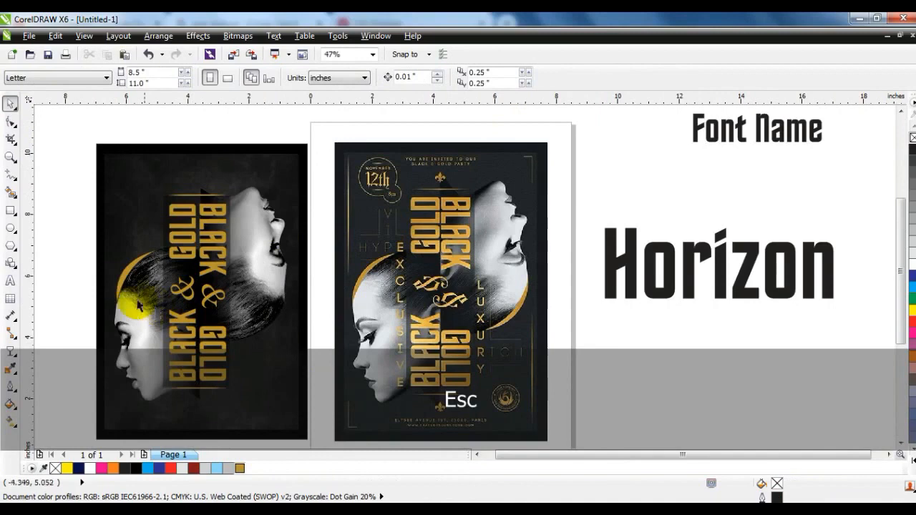
left_click(132, 277)
key("KP_Add")
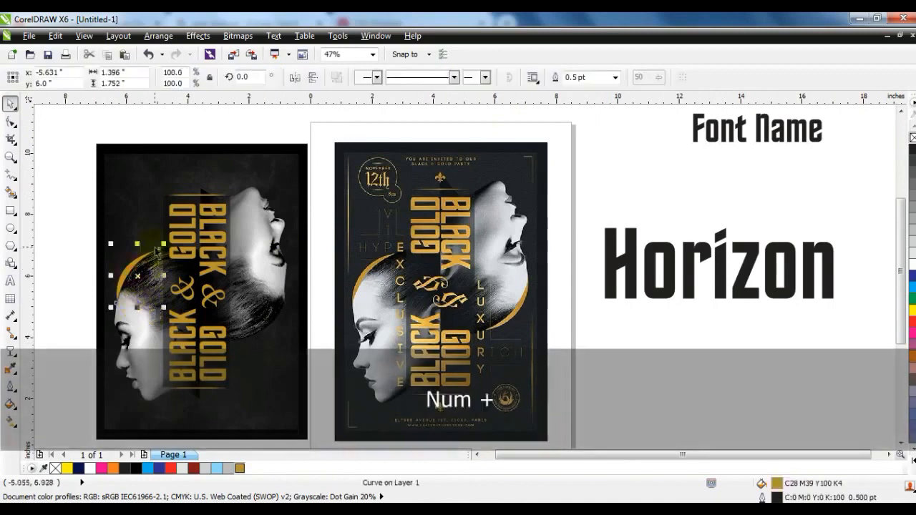
left_click(295, 78)
left_click(312, 77)
left_click_drag(155, 268, 272, 317)
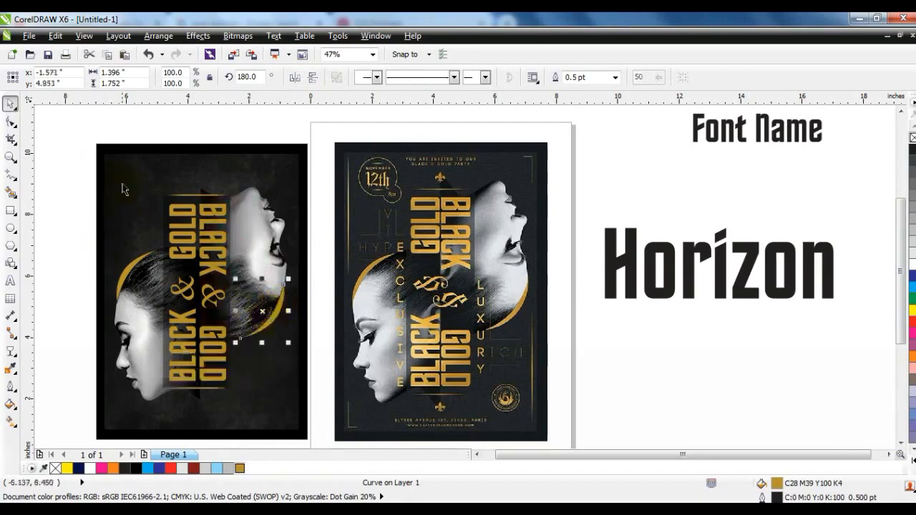
- Fine-tune the copied crescent's position against the upper head's hair and remove its outline
key("shift+F2")
left_click_drag(567, 259, 562, 251)
key("F3")
key("Escape")
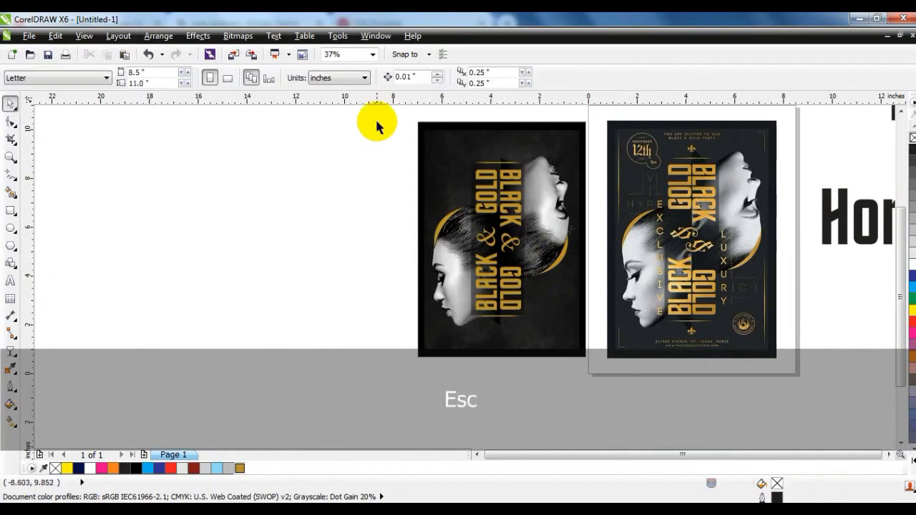
left_click_drag(575, 340, 581, 336)
right_click(913, 137)
left_click(460, 409)
- Delete the Font Name and Horizon sample texts beside the reference flyer
key("F3")
key("Escape")
left_click_drag(397, 336, 830, 142)
key("shift+F2")
key("Escape")
left_click(691, 266)
key("Delete")
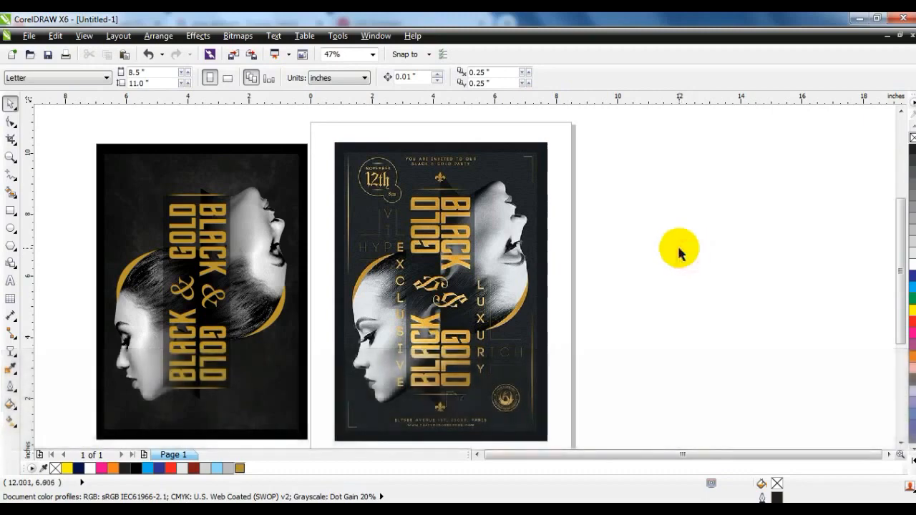
left_click(11, 156)
left_click(101, 151)
left_click_drag(234, 243, 693, 448)
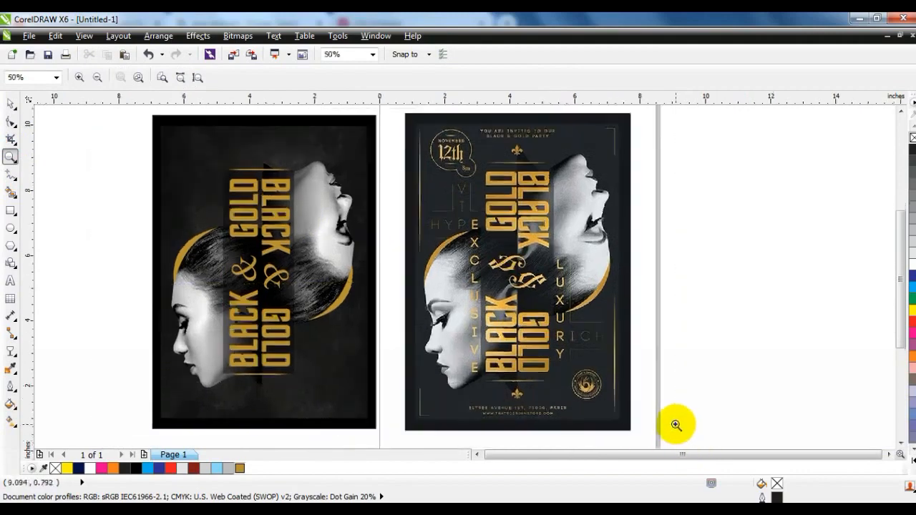